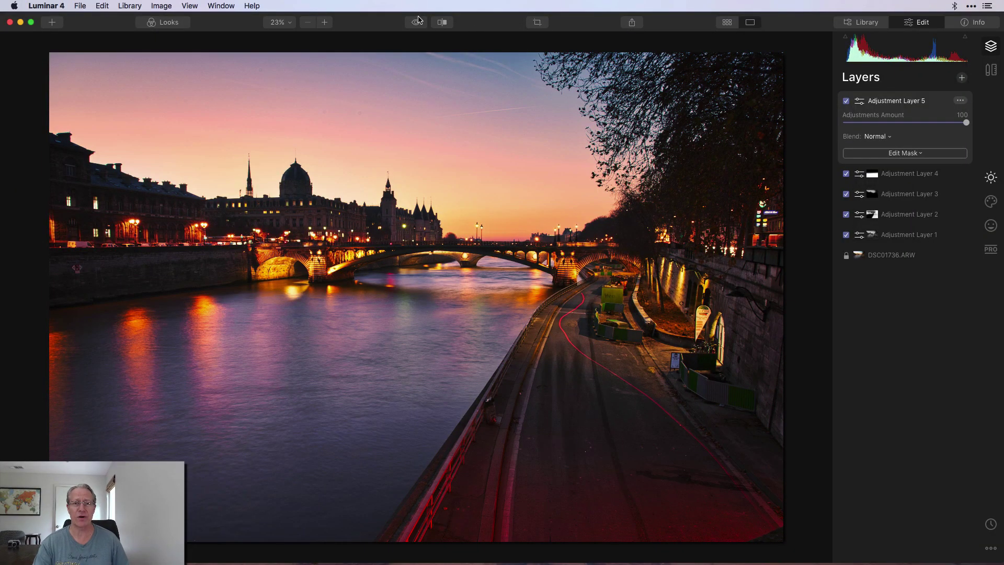
- Preview the unedited original, then reset all adjustments and show the Essentials tools
click(416, 21)
click(416, 23)
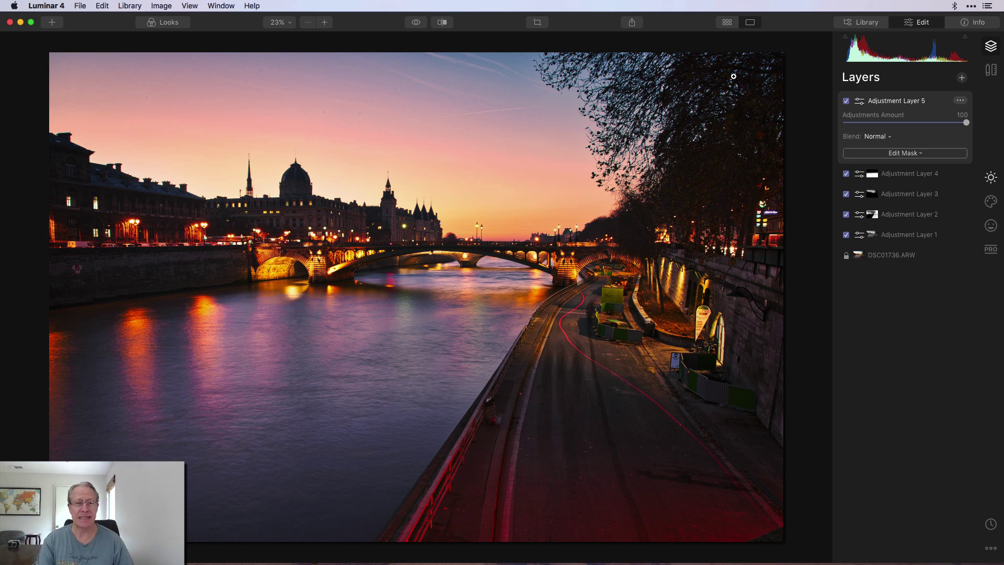
click(166, 6)
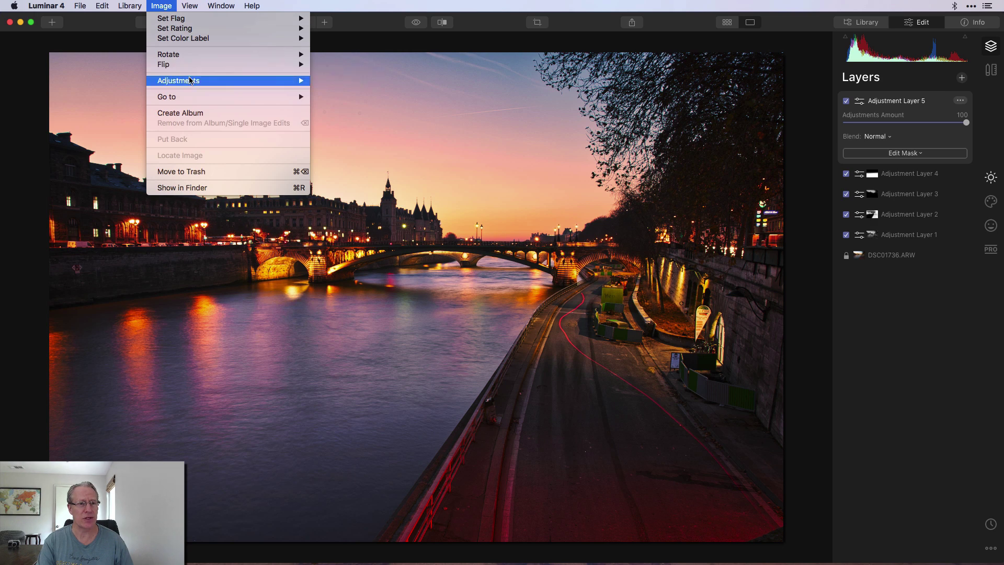
mouse_move(192, 80)
click(378, 124)
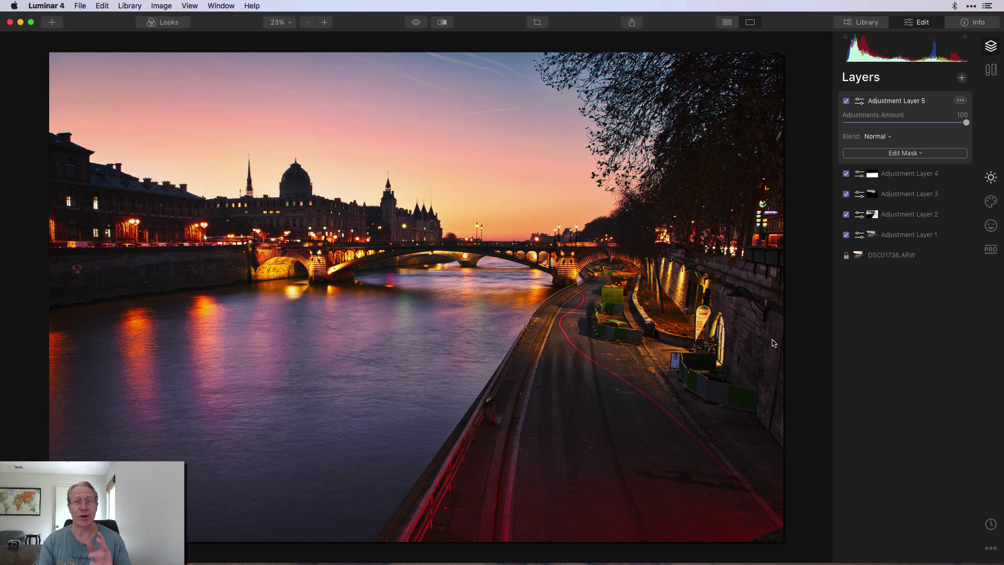
click(992, 177)
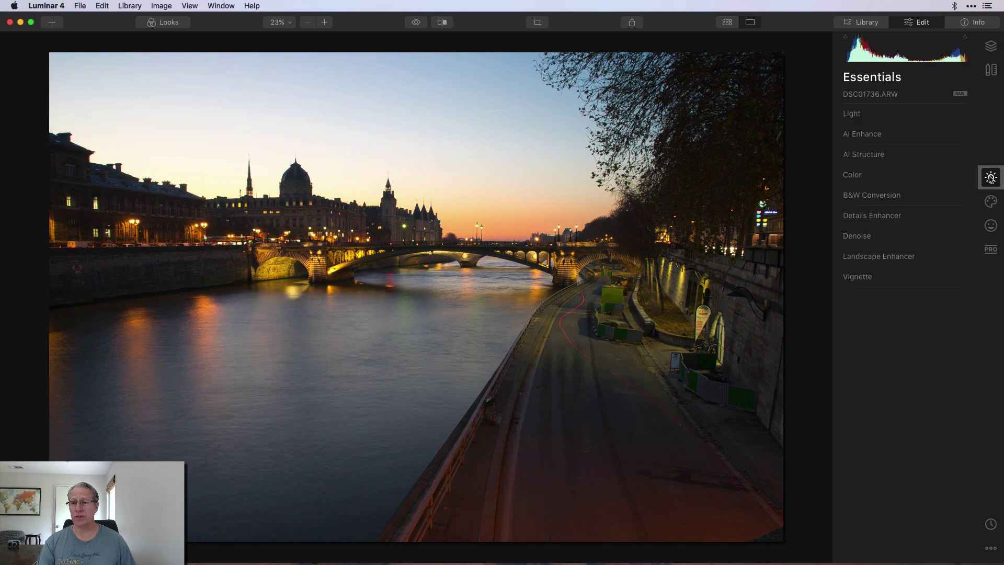
- In Light, cool Temperature to 3907, set Tint -4 and Smart Contrast 28
click(852, 114)
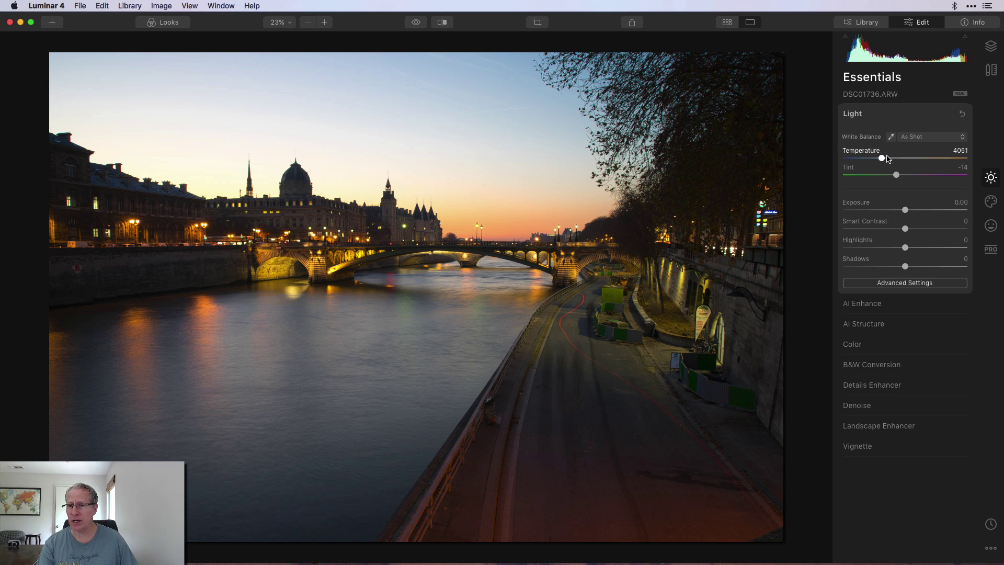
drag(883, 159, 904, 177)
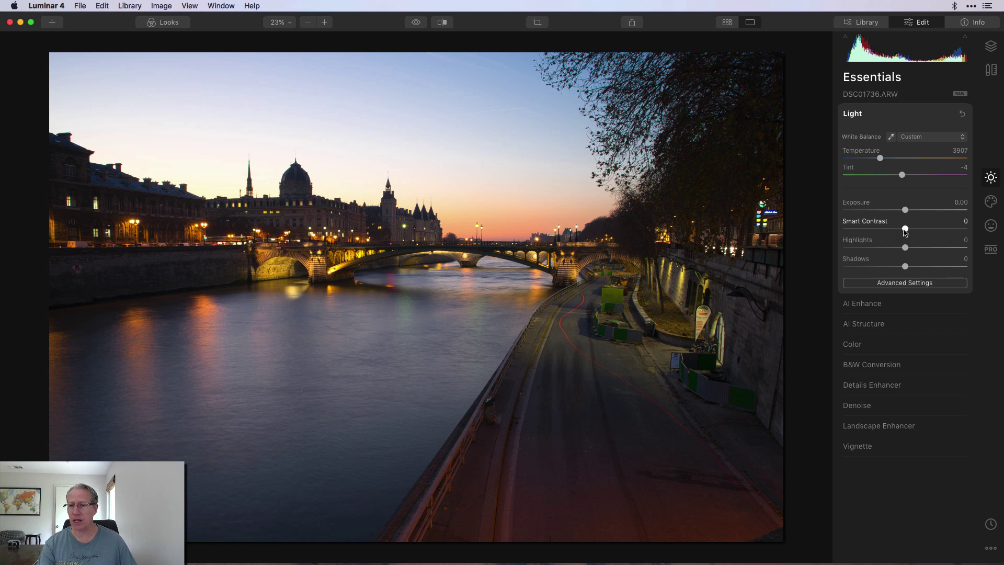
drag(906, 229, 912, 268)
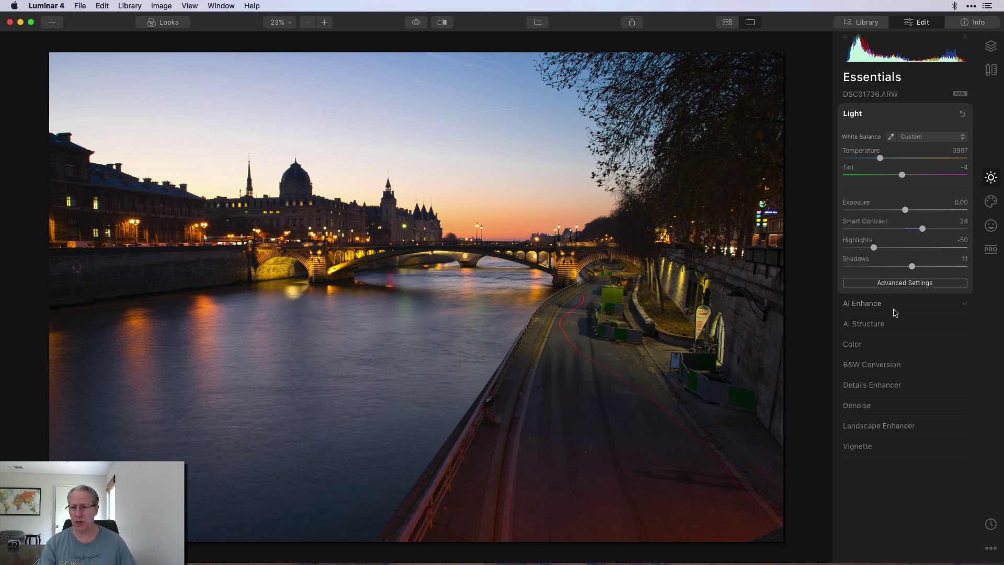
- Add two tone-curve points under Advanced Settings and switch the Profile to Camera Portrait
click(898, 284)
drag(922, 422, 923, 422)
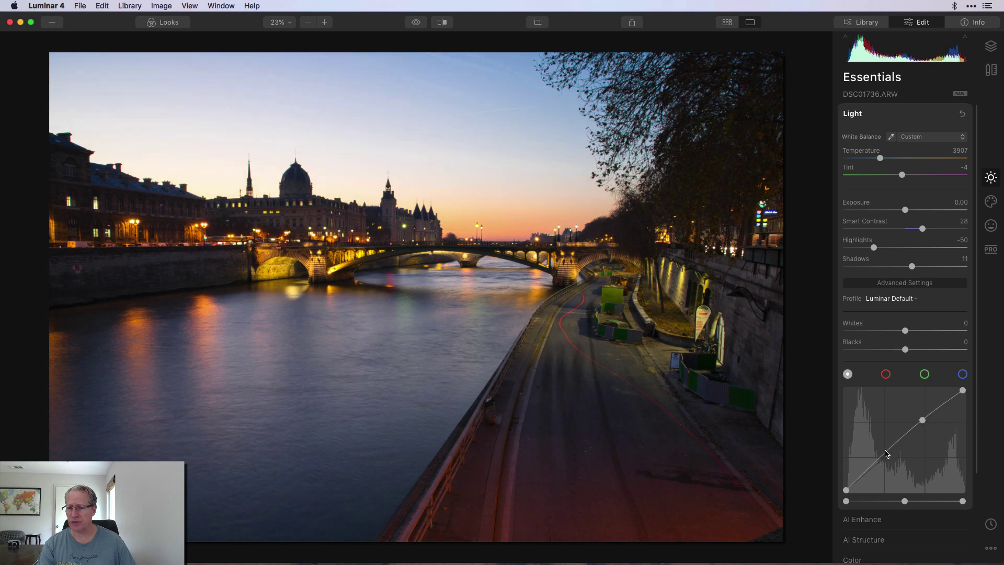
drag(885, 458, 885, 460)
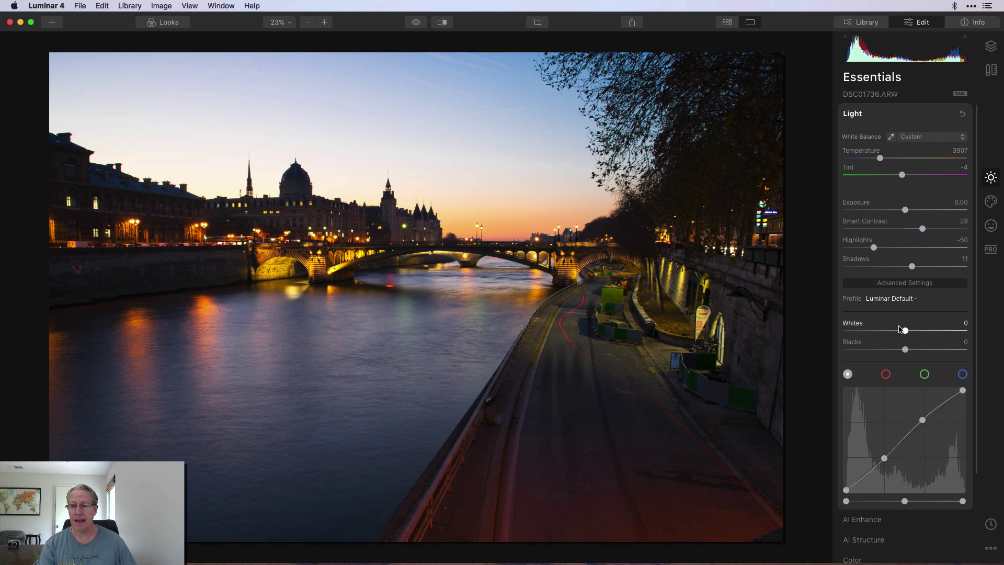
click(891, 299)
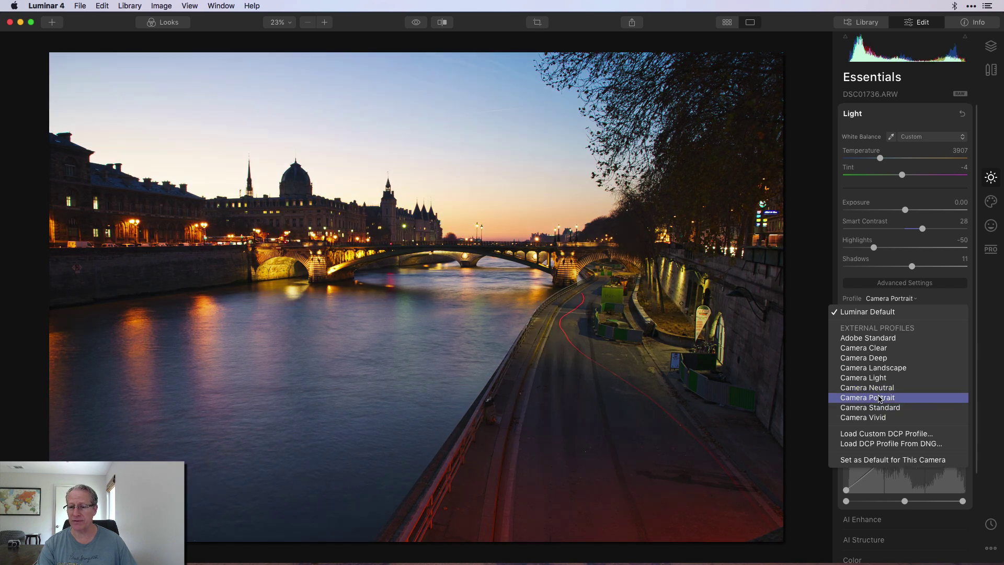
click(880, 398)
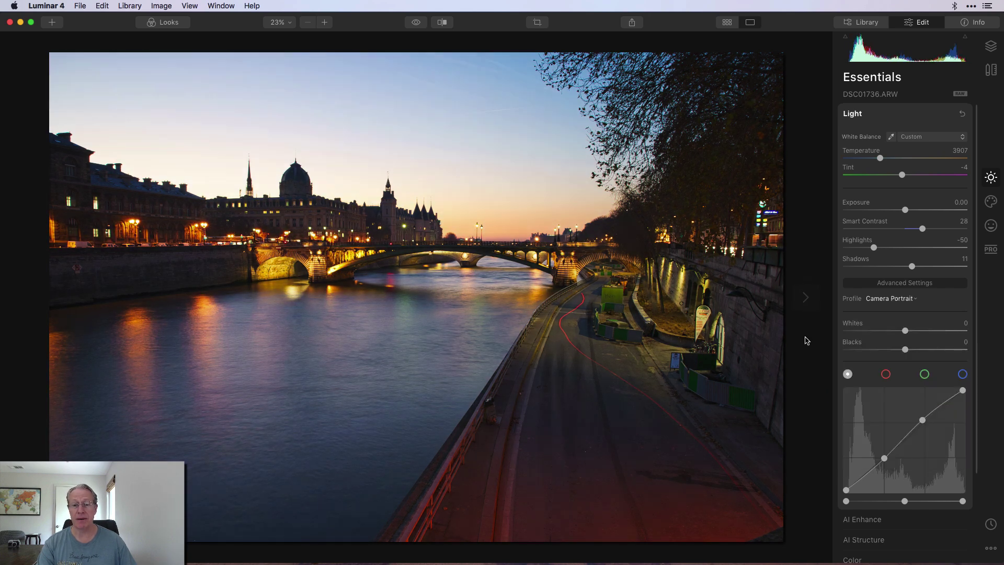
- Compare with the original, then add Adjustment Layer 1 above the DSC01736.ARW photo
click(417, 22)
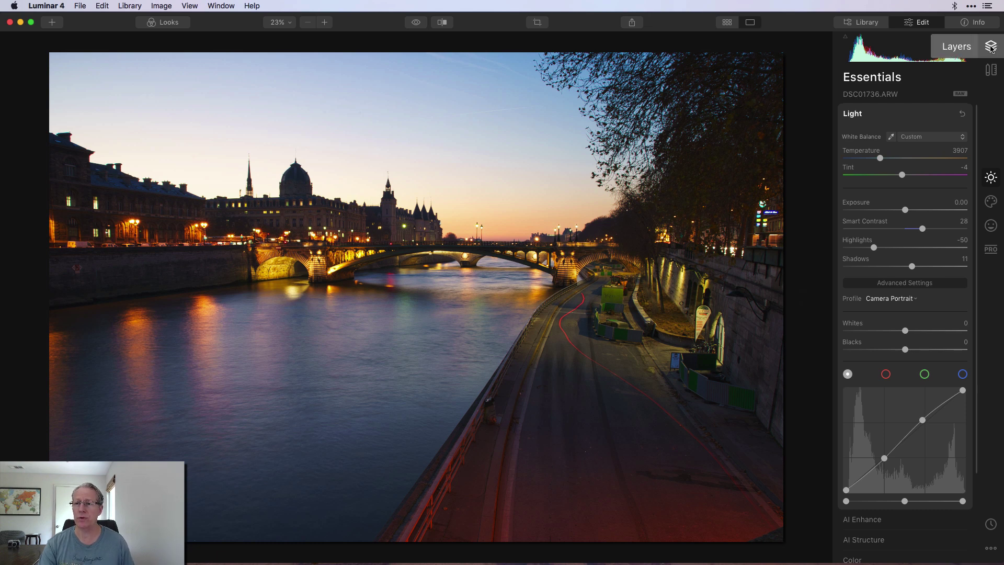
click(993, 47)
click(962, 77)
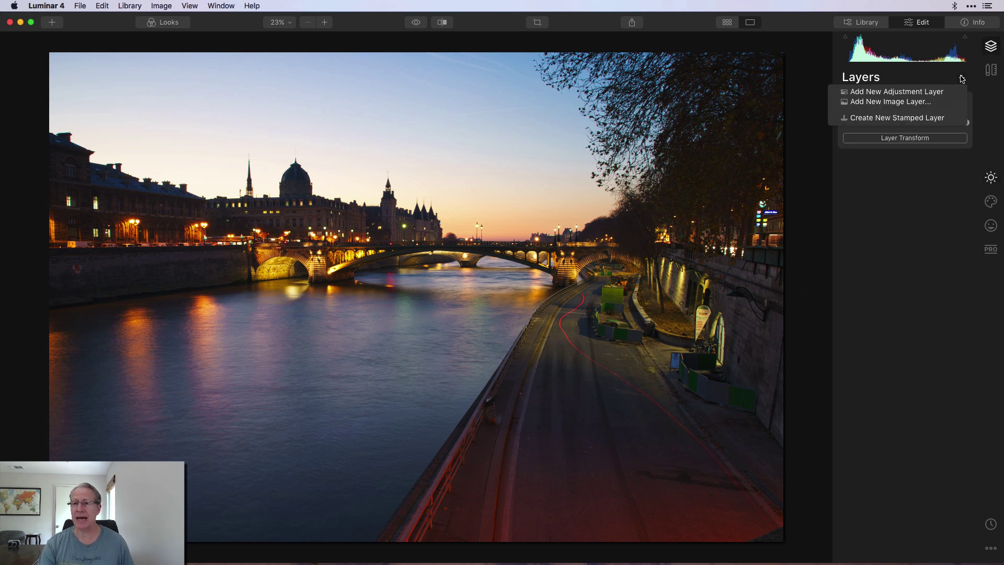
click(908, 90)
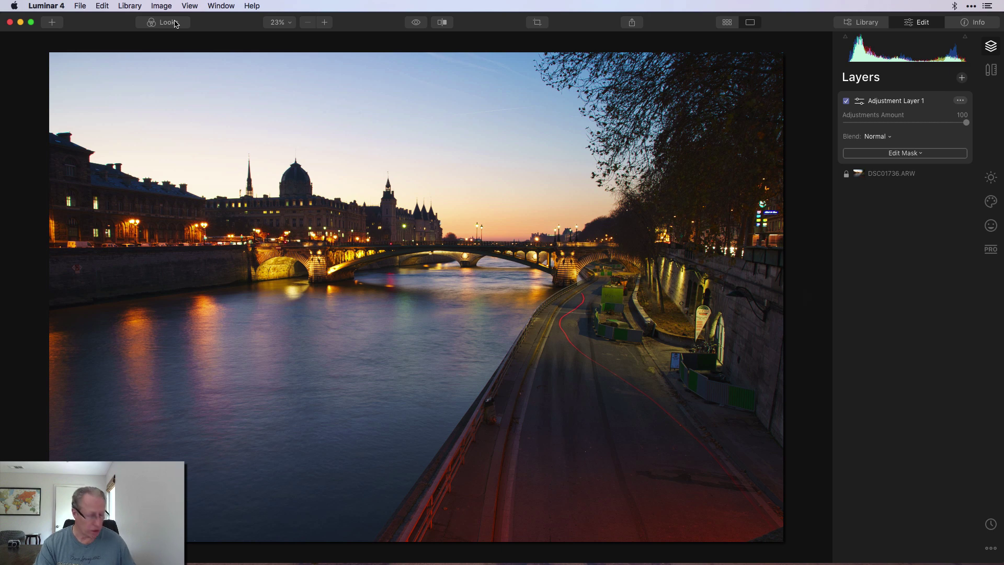
- Apply a vivid Look to Adjustment Layer 1 and restrict it with a Luminosity mask
click(176, 23)
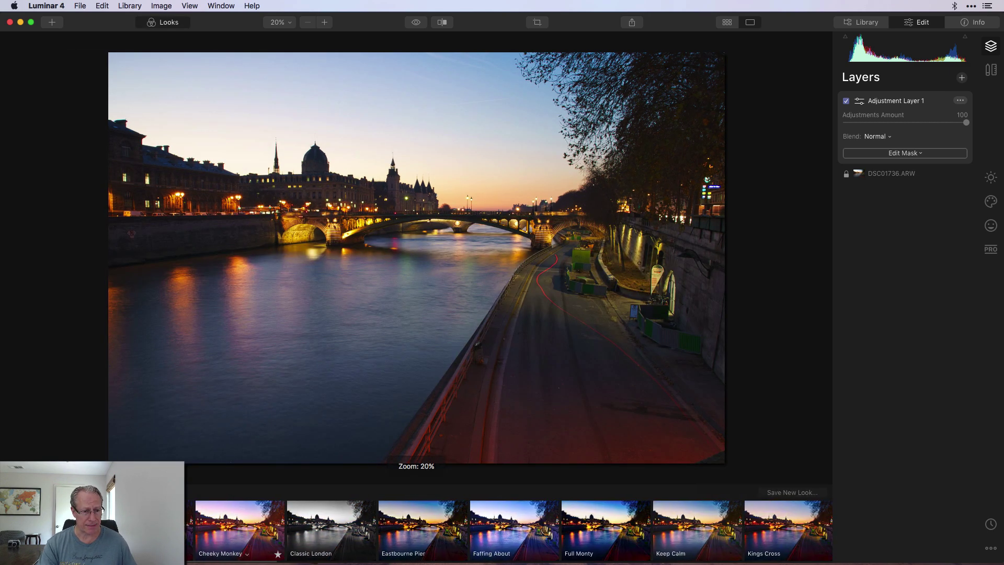
click(178, 23)
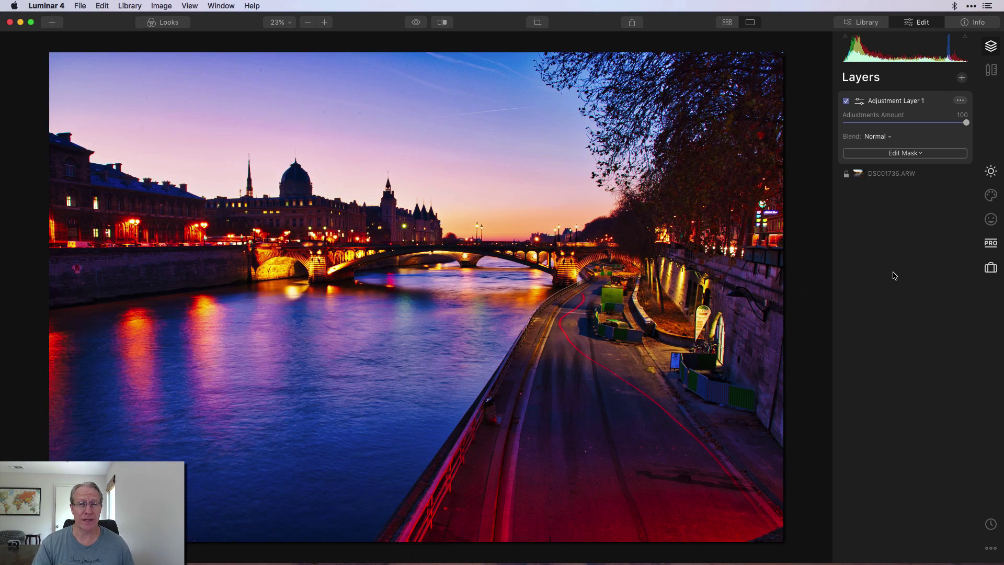
click(907, 154)
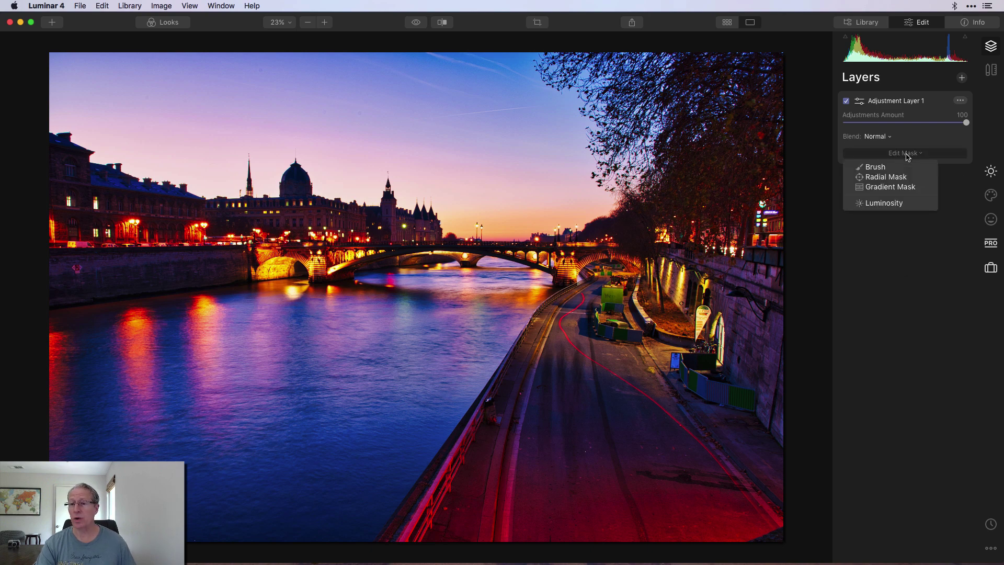
click(872, 204)
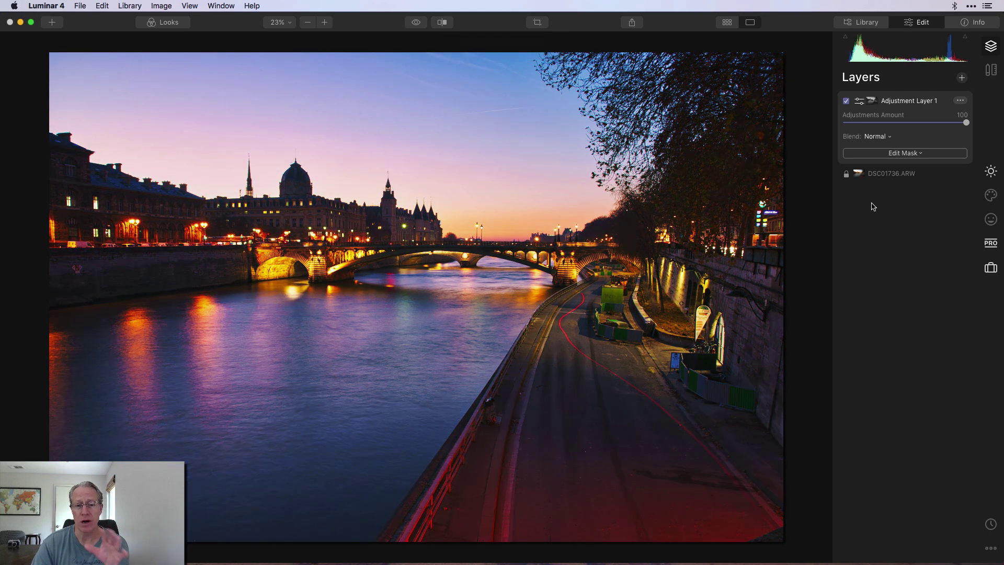
- Toggle Adjustment Layer 1 off and on to compare, then lower its Amount to 80
click(848, 102)
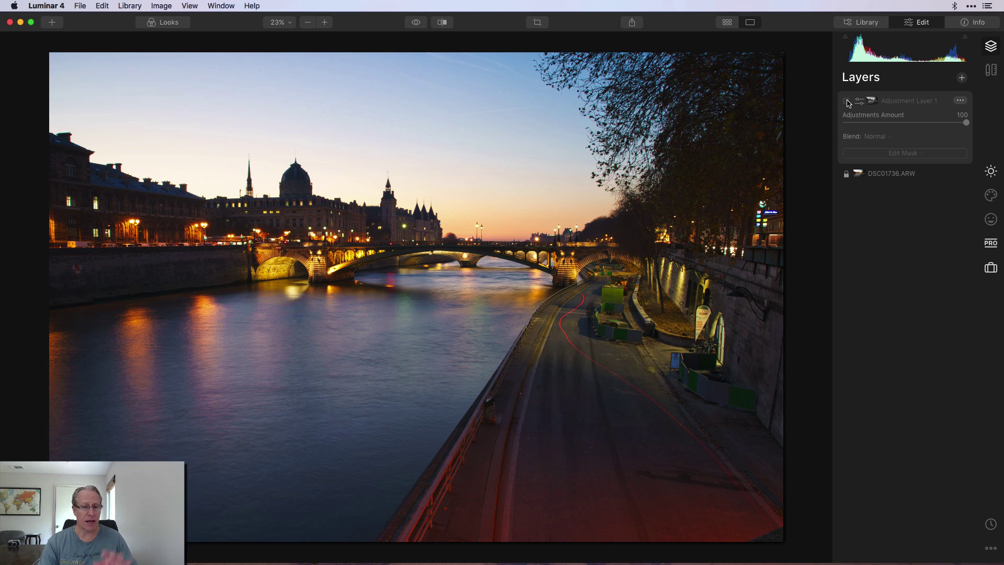
click(848, 101)
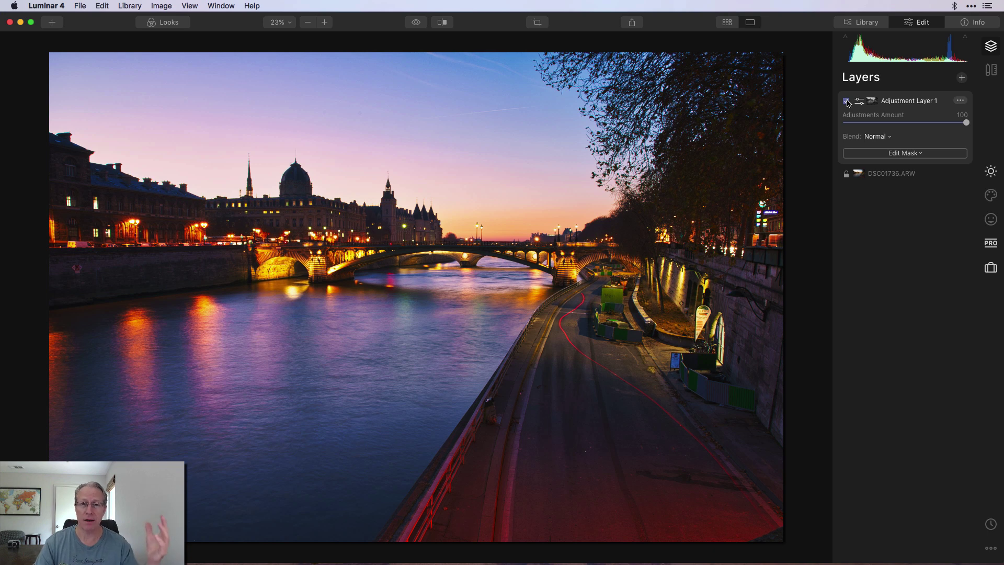
click(847, 101)
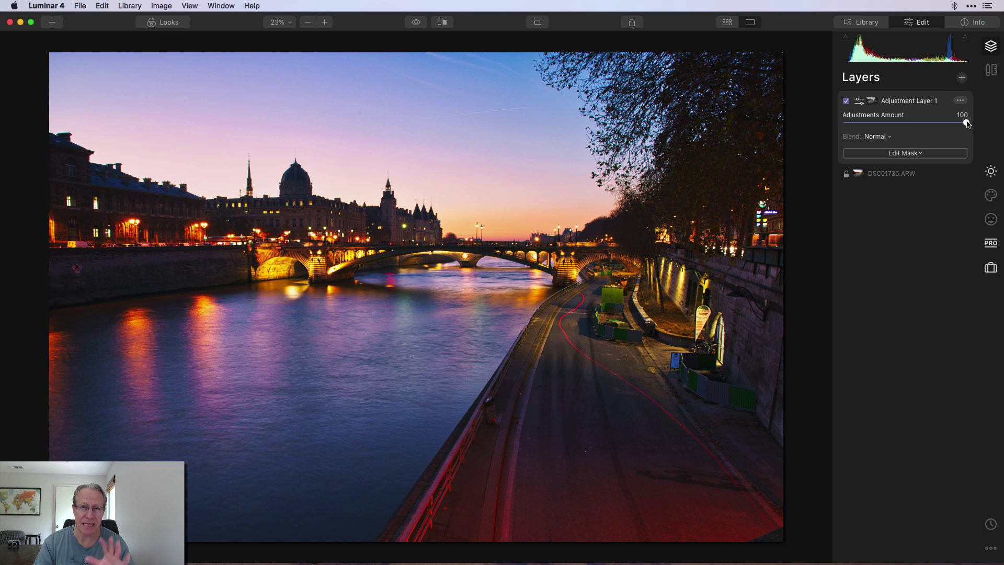
drag(967, 124, 943, 120)
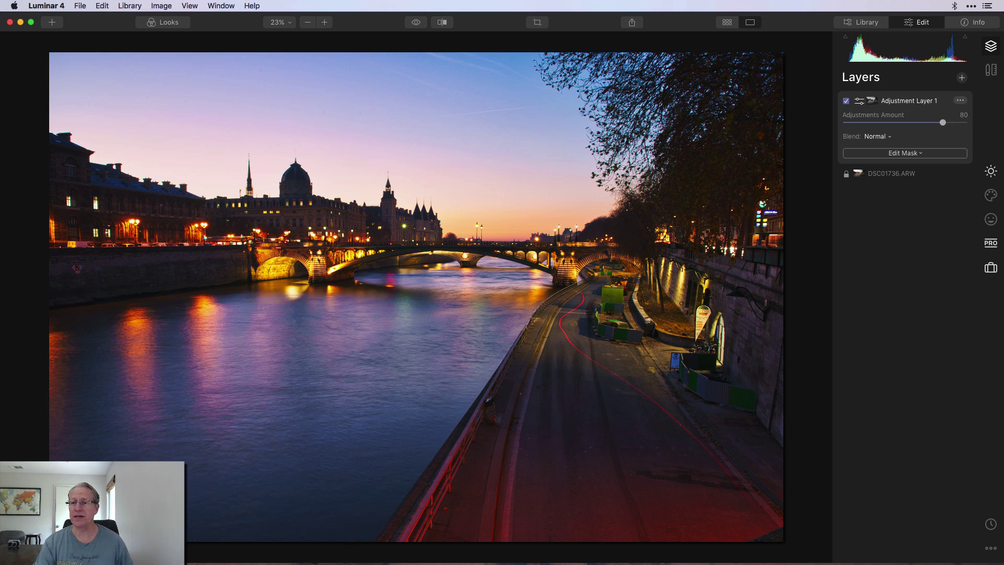
- Add Adjustment Layer 2 and apply the Paddington Look to it
click(962, 78)
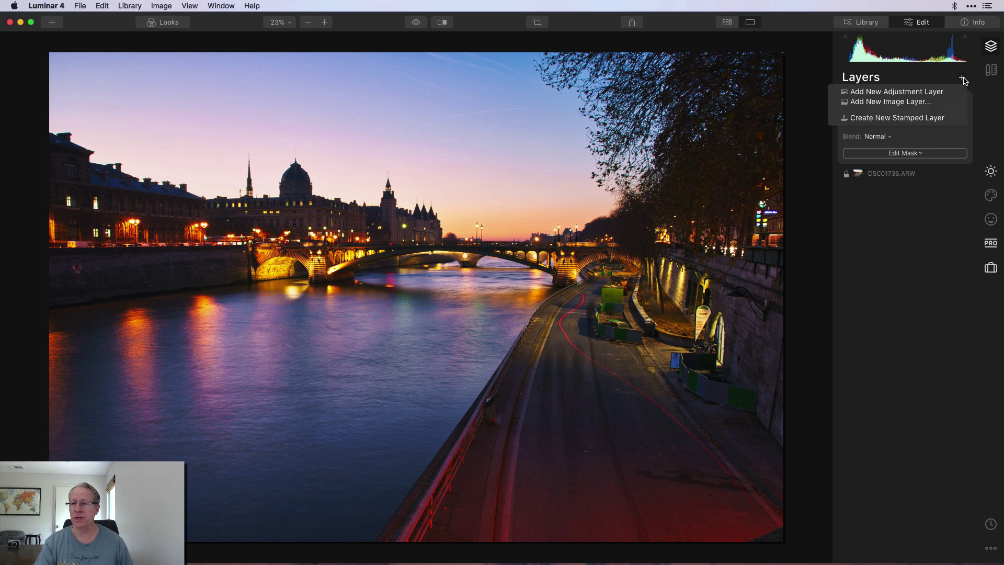
click(907, 93)
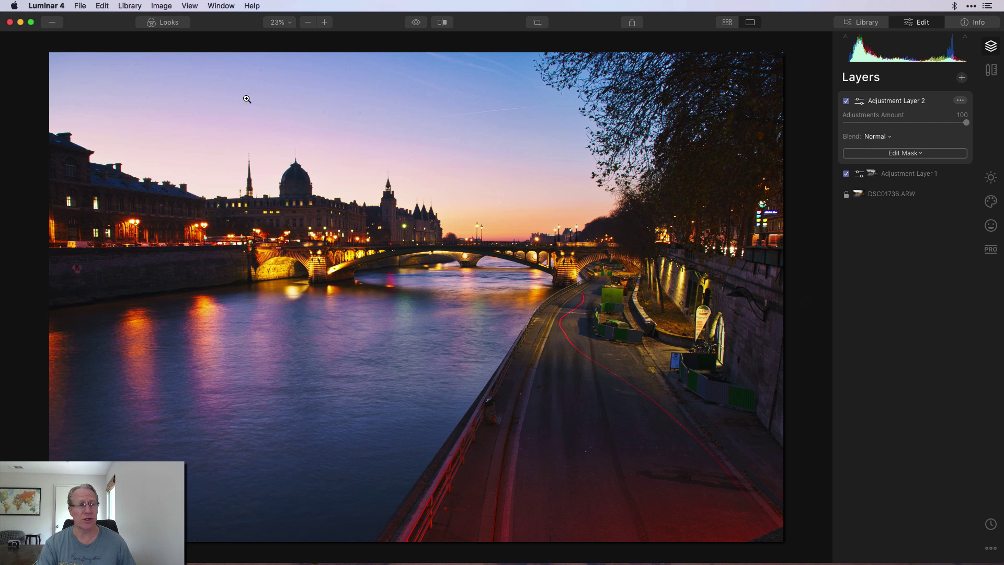
click(174, 23)
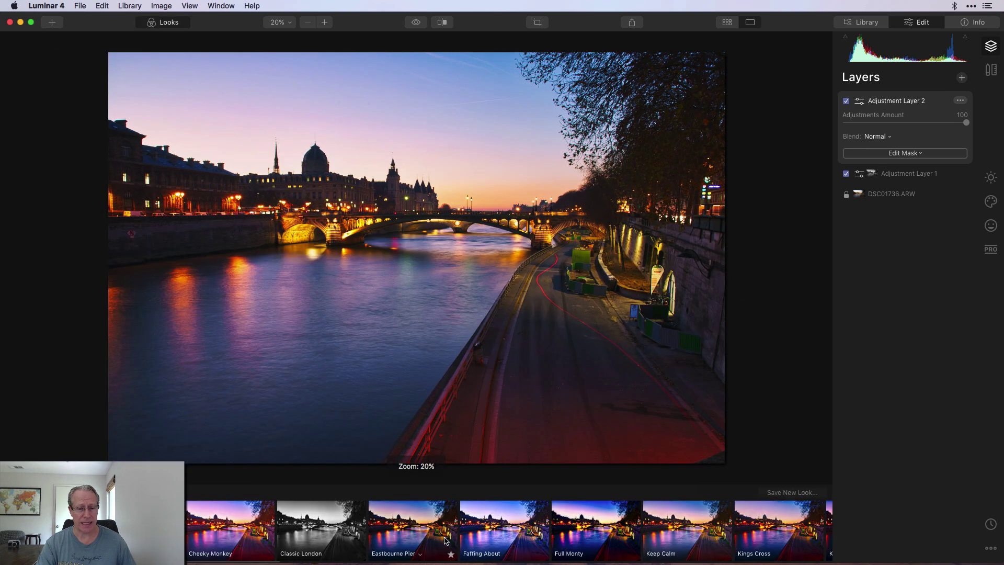
scroll(445, 541, right, 10)
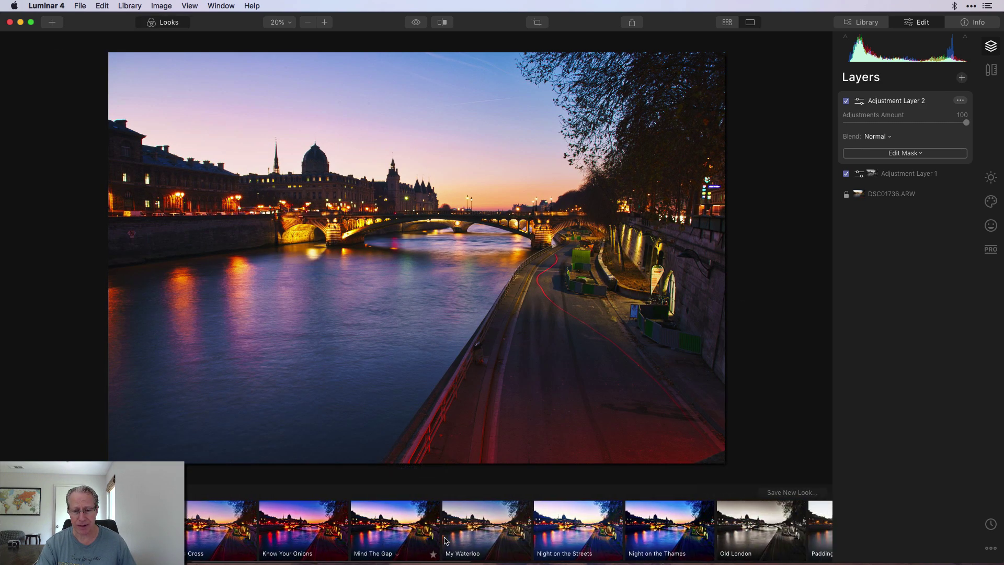
scroll(445, 541, right, 5)
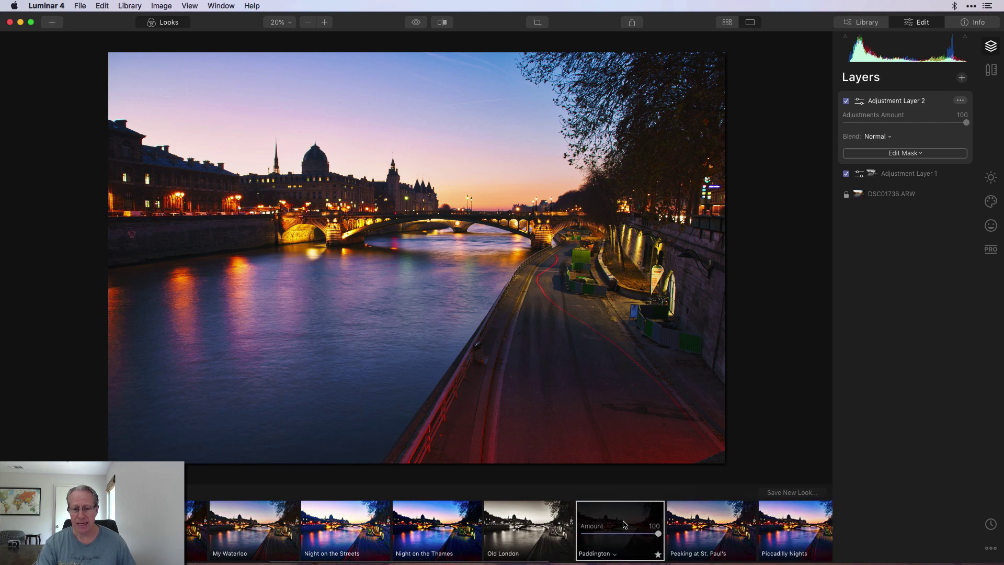
click(624, 525)
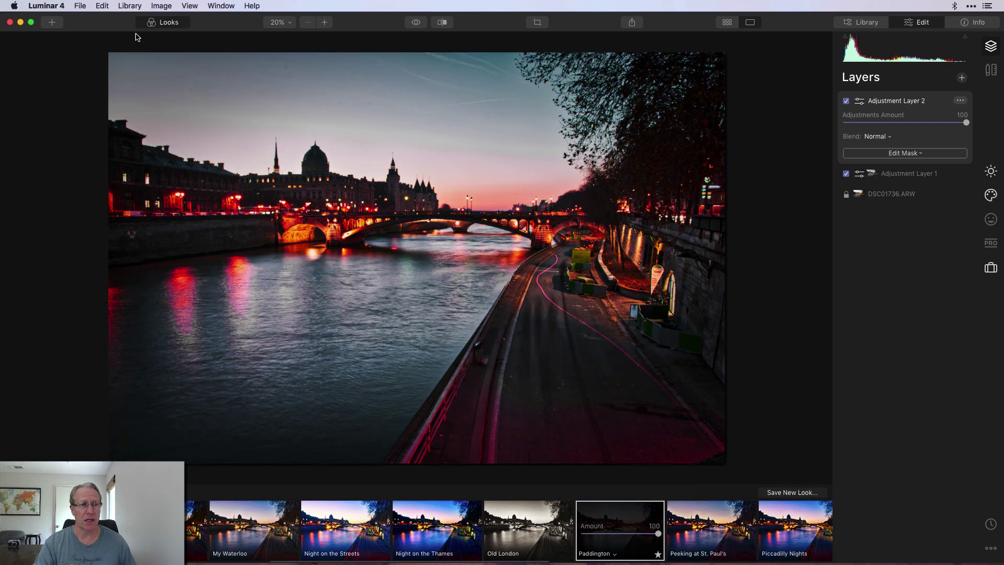
- Give Adjustment Layer 2 a Luminosity mask, then start editing its mask with the Brush
click(160, 23)
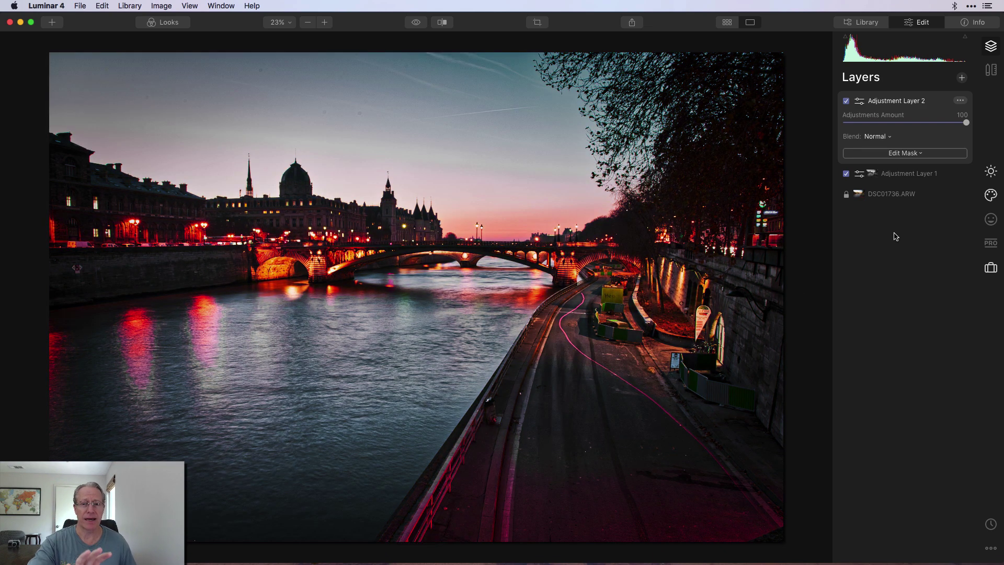
click(904, 153)
click(886, 204)
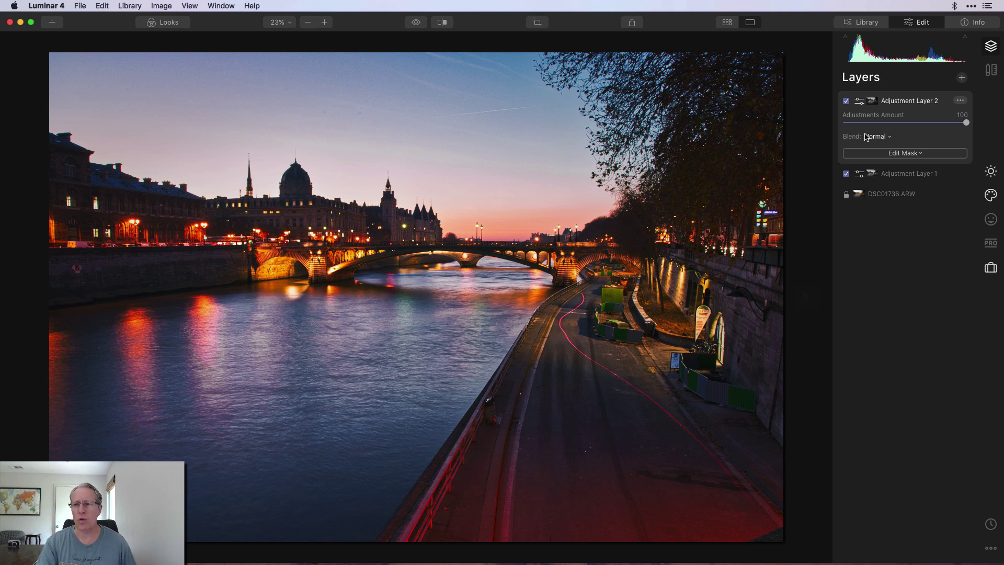
click(896, 157)
click(876, 167)
- Invert Adjustment Layer 2's mask so it covers the whole photo
click(96, 39)
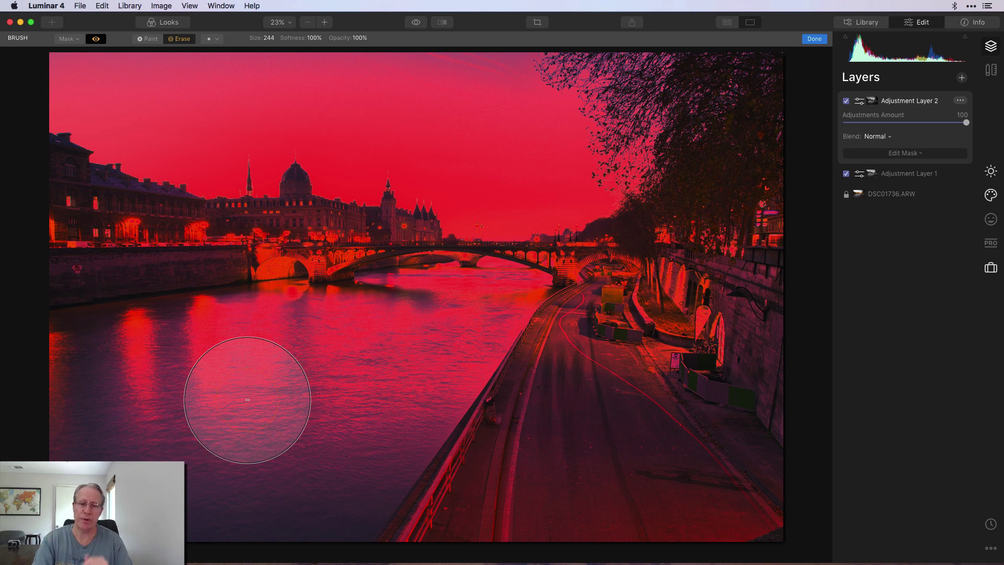
click(76, 40)
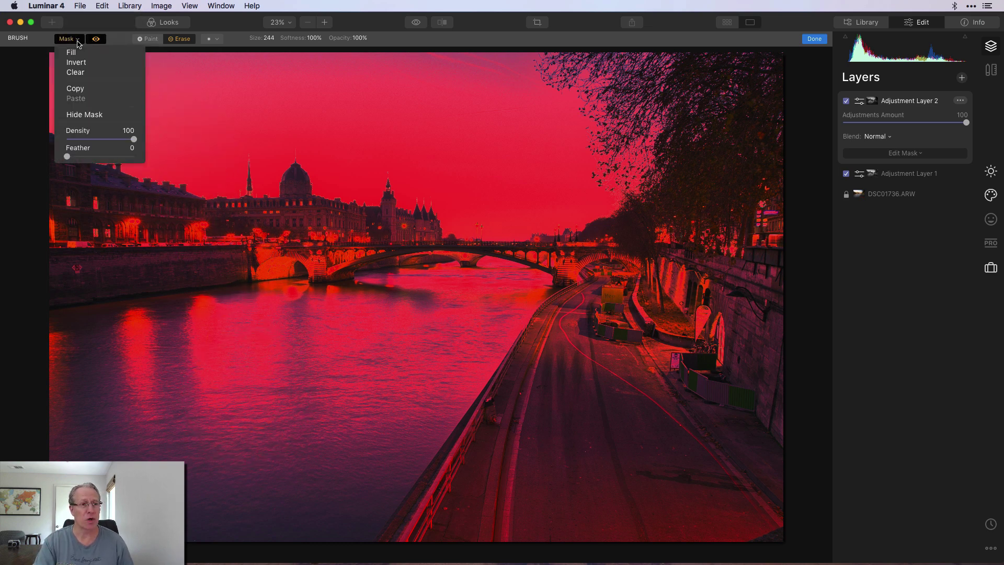
click(77, 64)
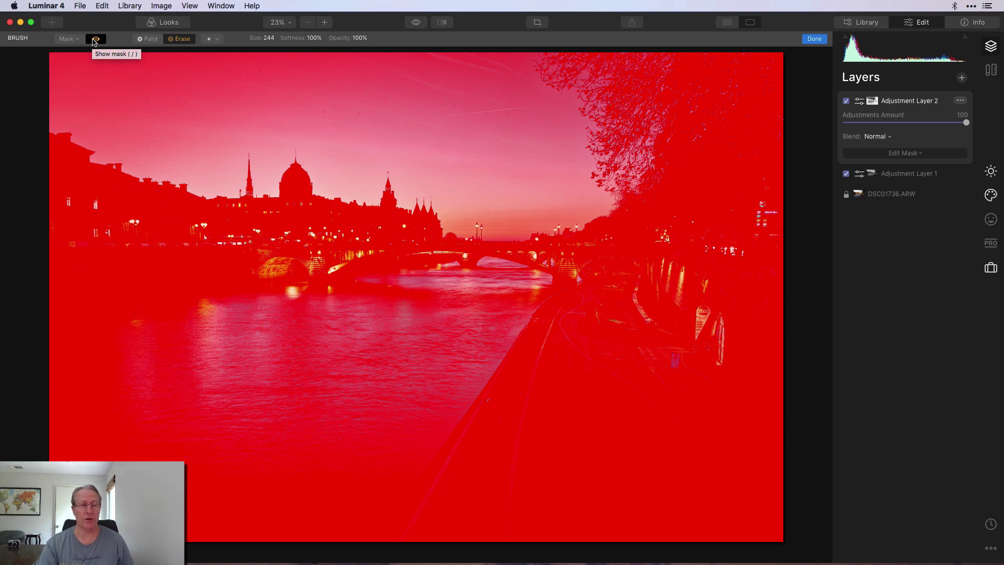
- Erase the mask from the river water at brush sizes 184 and 136, then lower the layer's Amount to 50
click(95, 39)
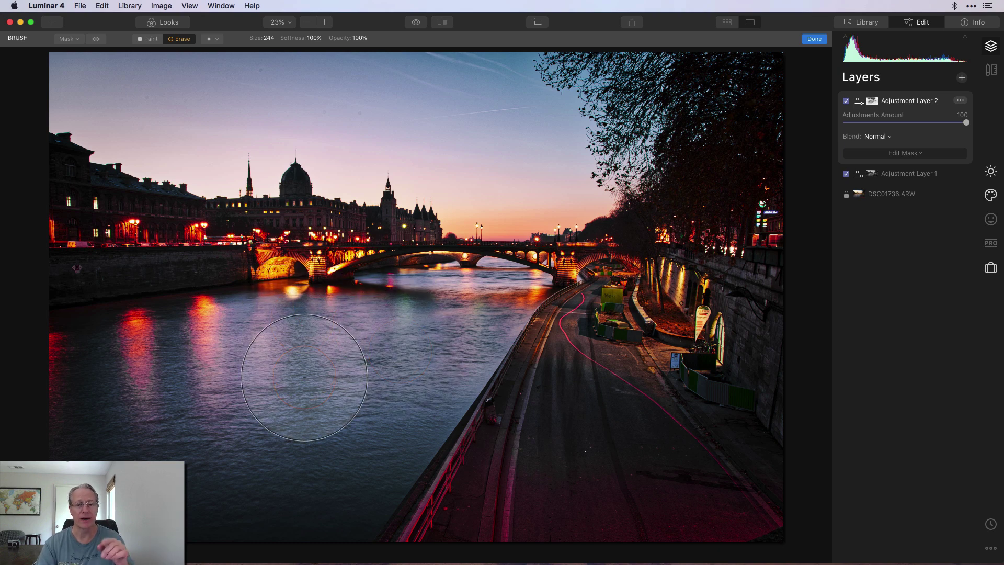
click(95, 39)
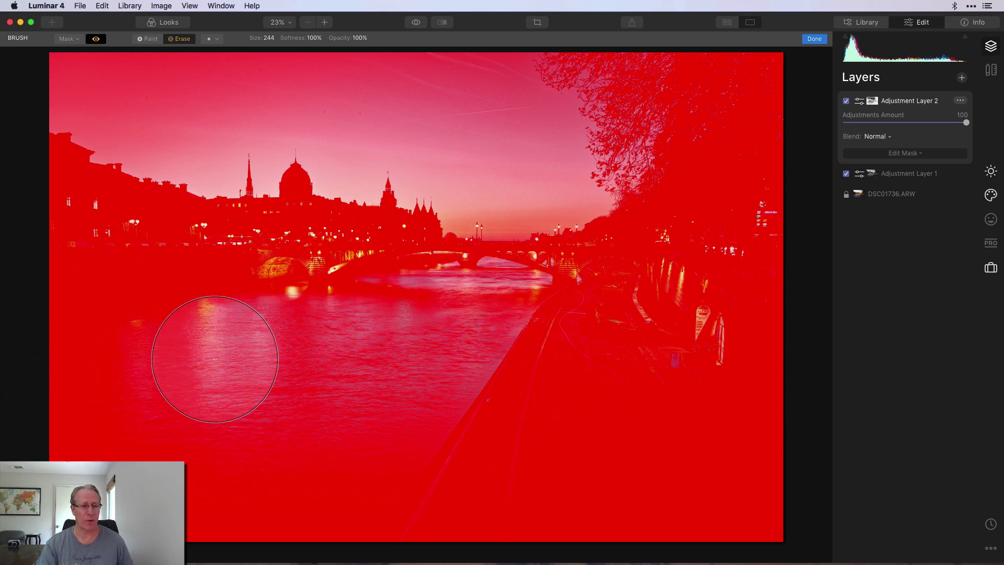
click(96, 39)
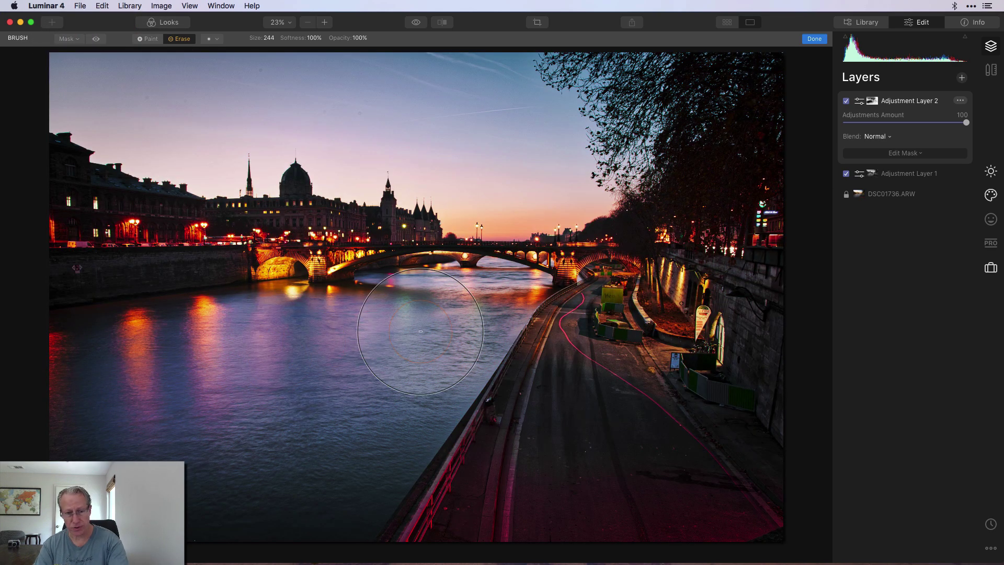
key(bracketleft)
key(bracketleft)
key(bracketleft)
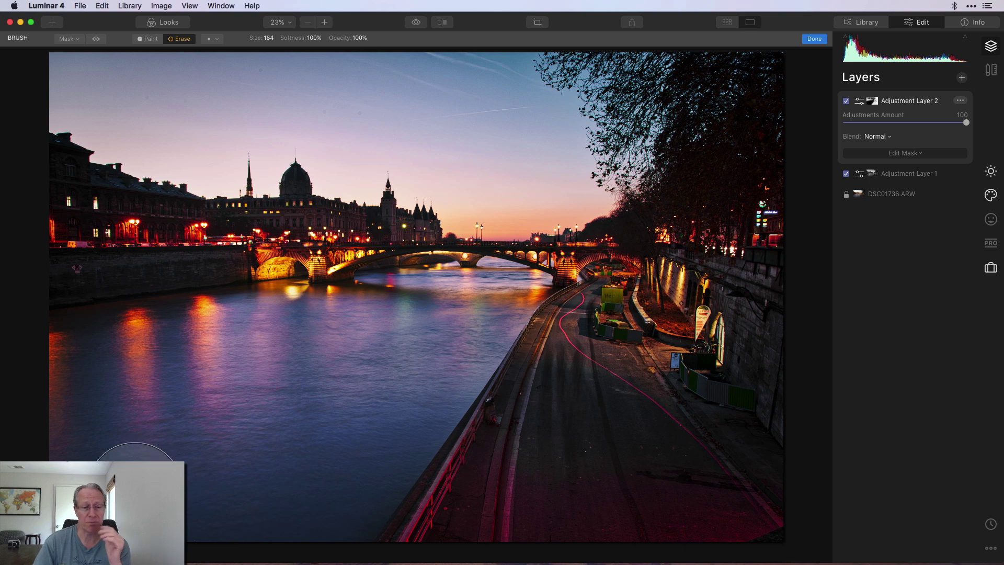
click(95, 40)
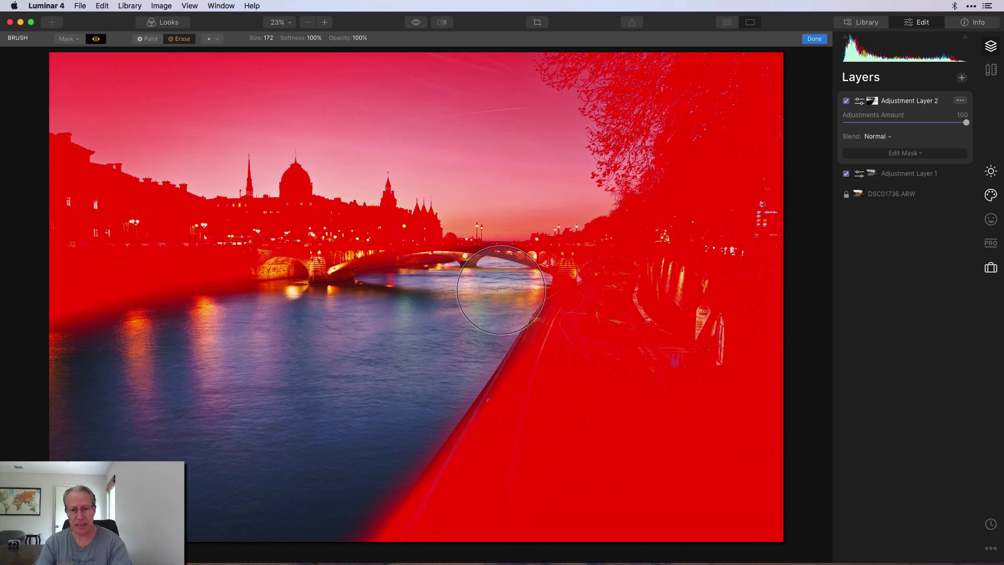
key(bracketleft)
key(bracketleft)
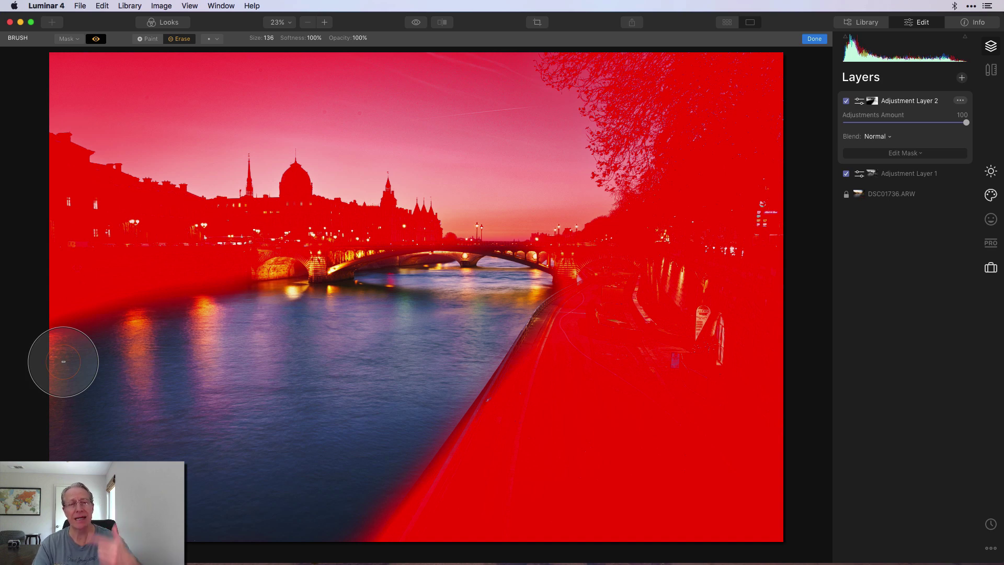
click(96, 40)
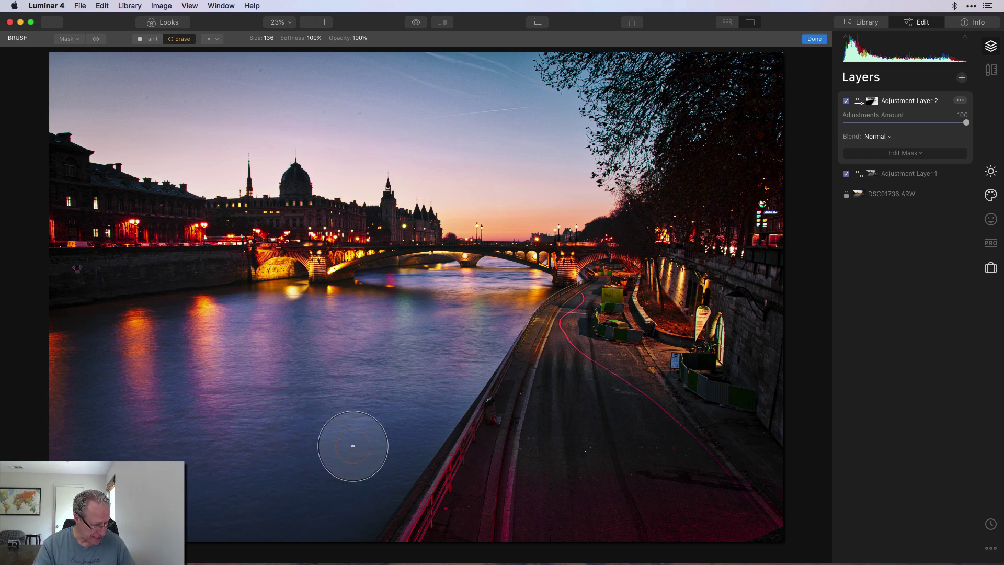
click(814, 38)
drag(966, 122, 906, 123)
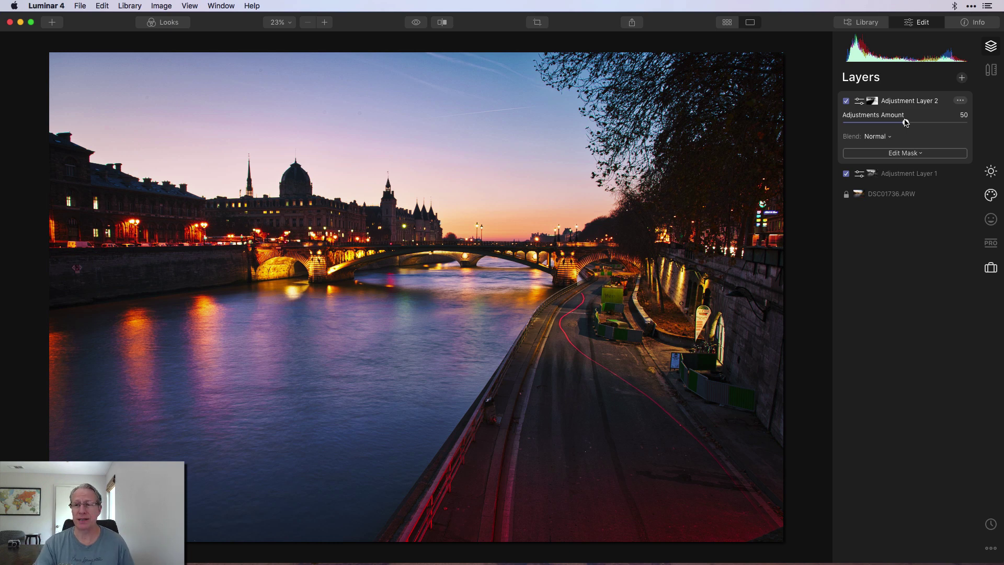
- Hide and re-show Adjustment Layer 2 to compare the photo with it at amount 50
click(847, 101)
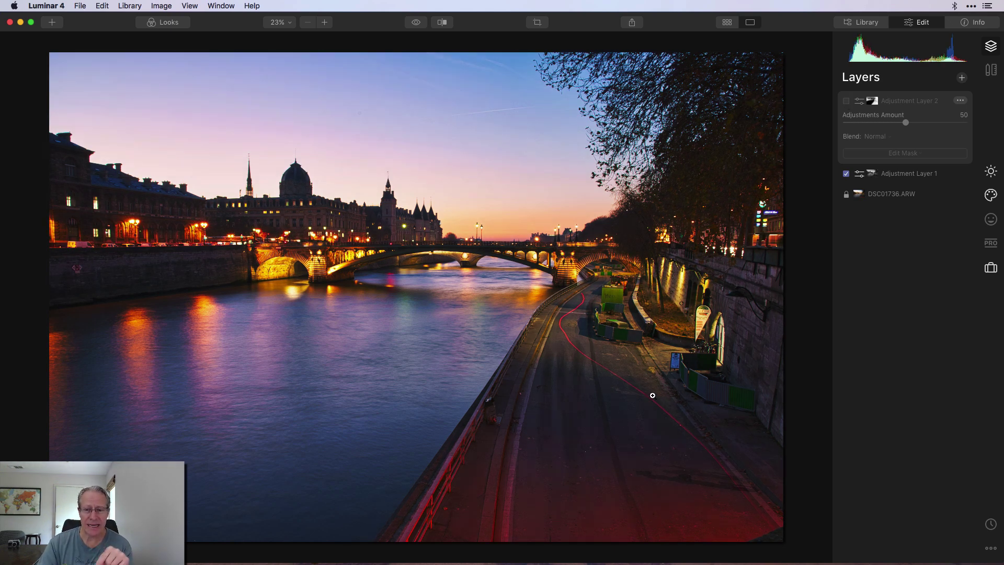
click(846, 101)
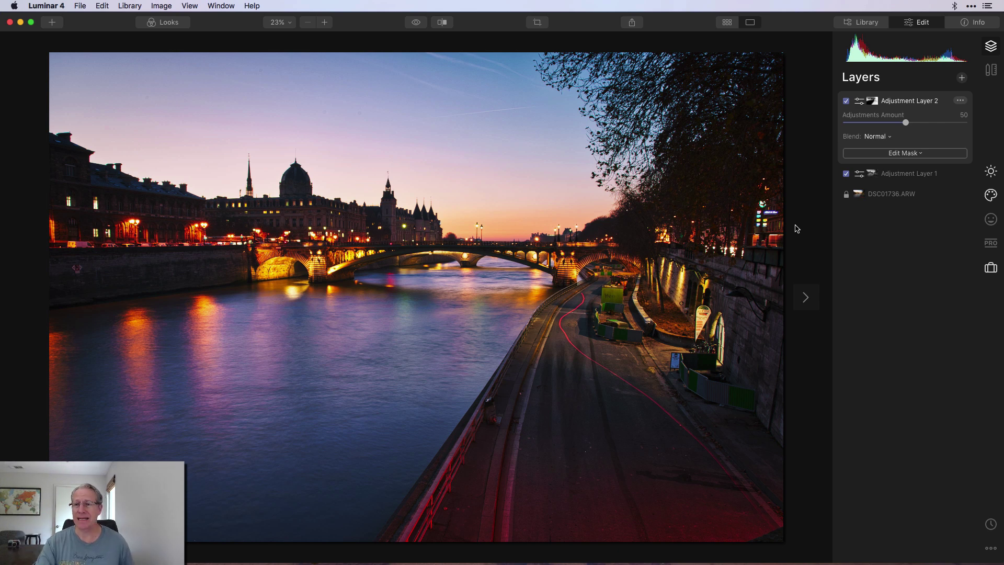
- Add Adjustment Layer 3 and apply the Shaw look from the Dramatic Mood collection
click(964, 79)
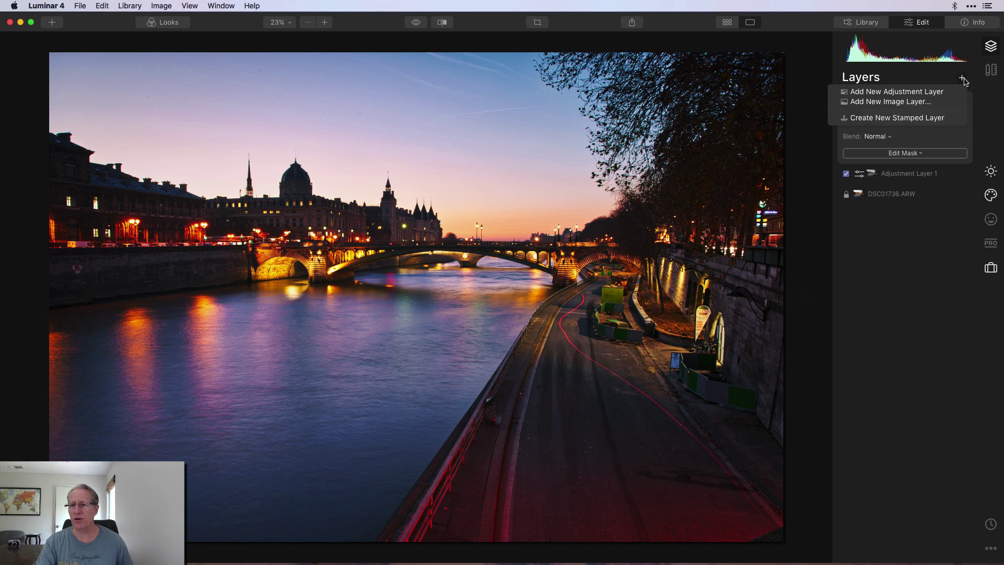
click(923, 93)
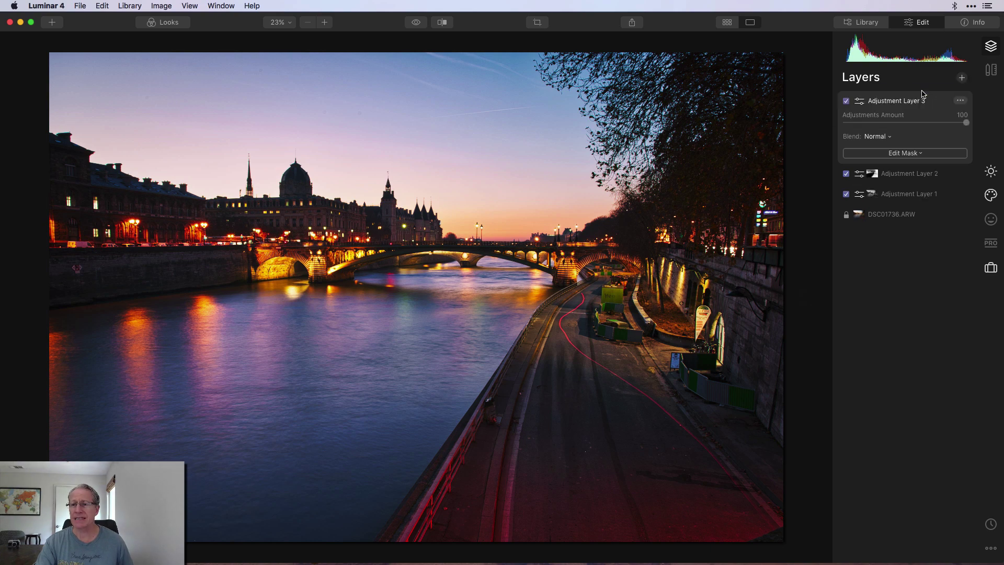
click(169, 23)
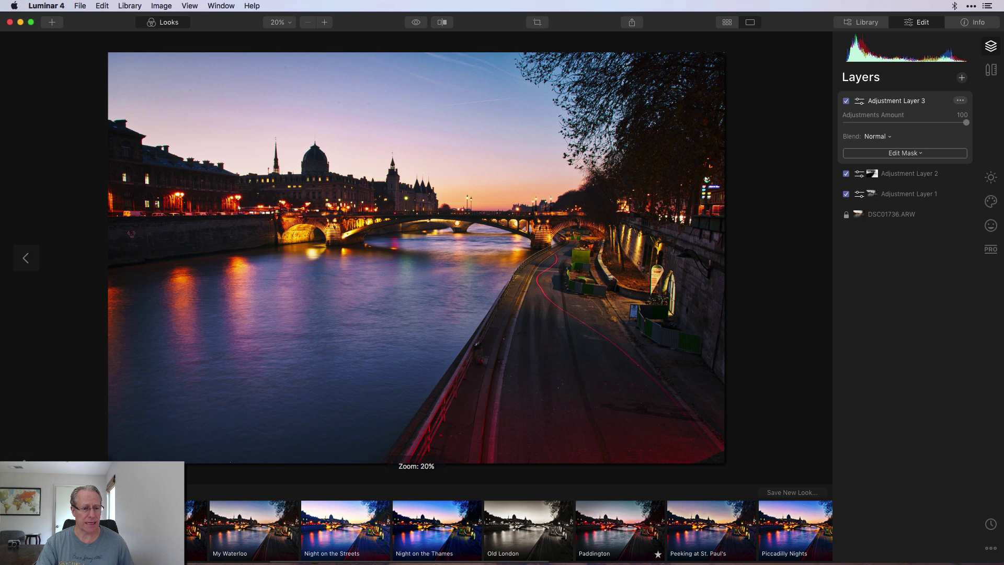
click(84, 456)
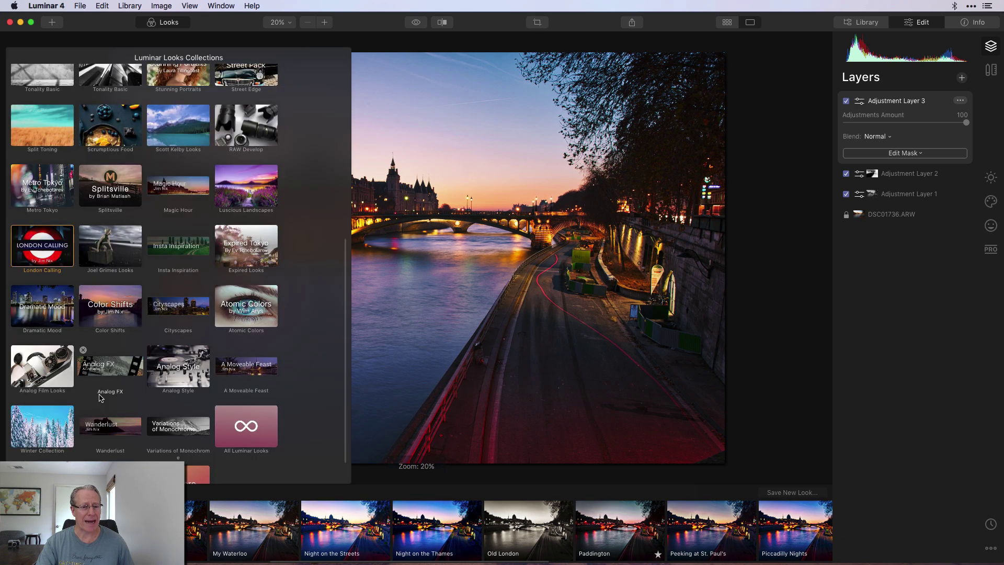
scroll(101, 398, down, 2)
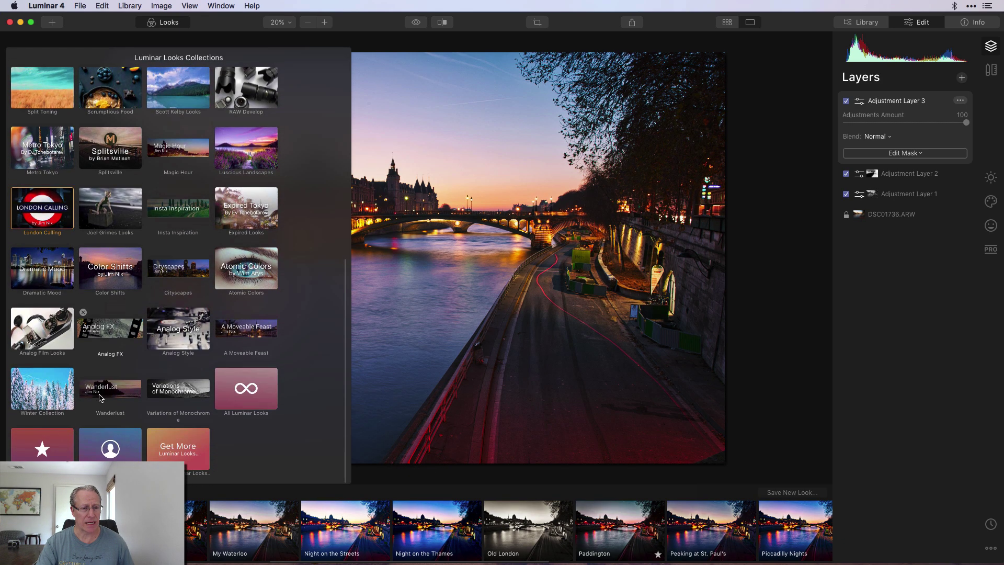
scroll(52, 314, up, 1)
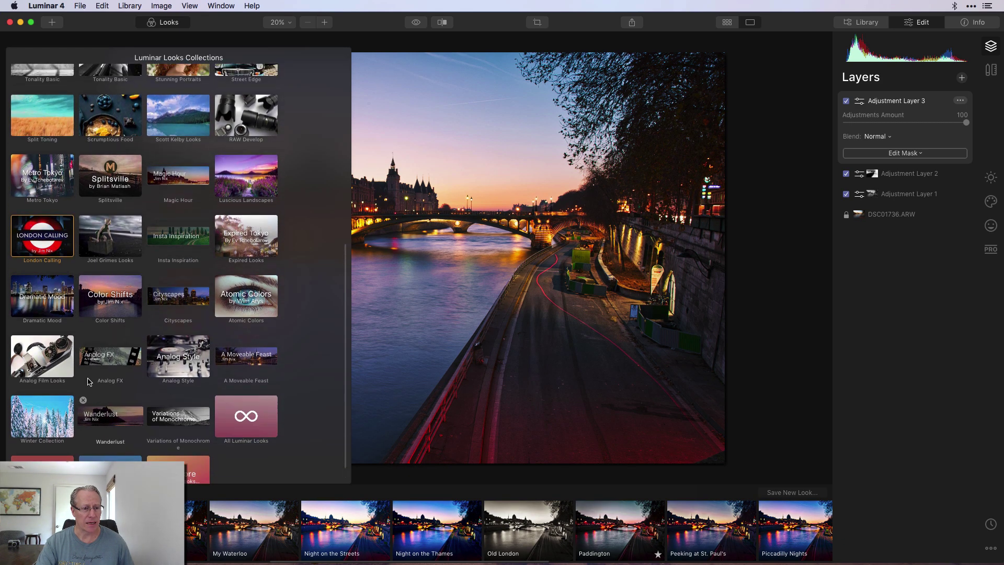
click(44, 293)
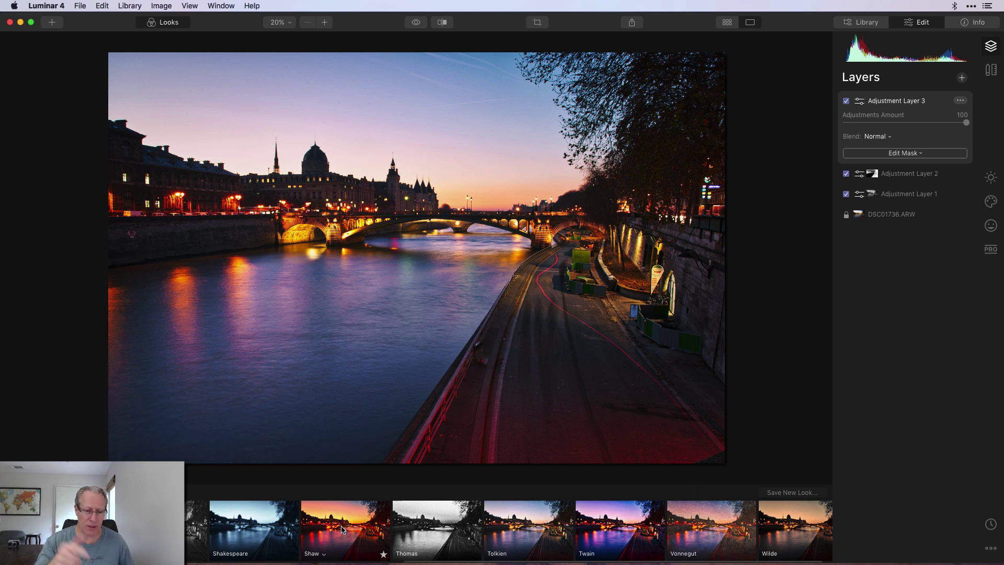
click(341, 529)
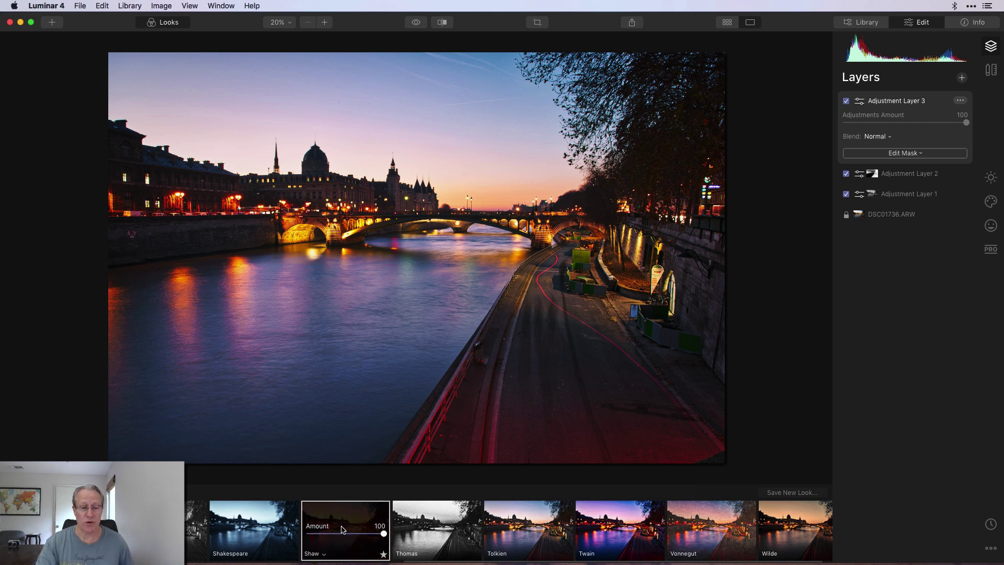
click(164, 24)
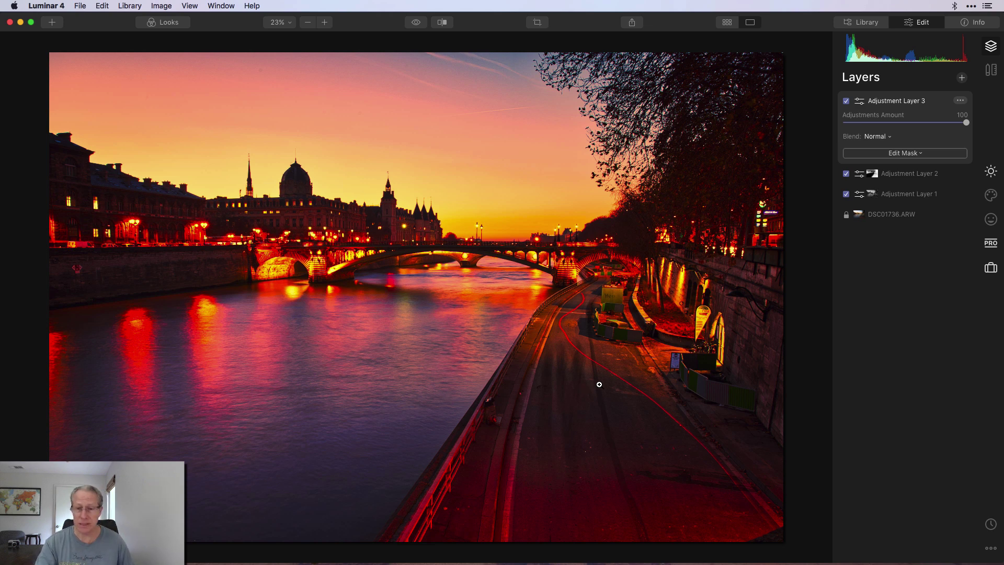
- Apply a Luminosity mask to Adjustment Layer 3 and drop its Adjustments Amount to 70
click(900, 154)
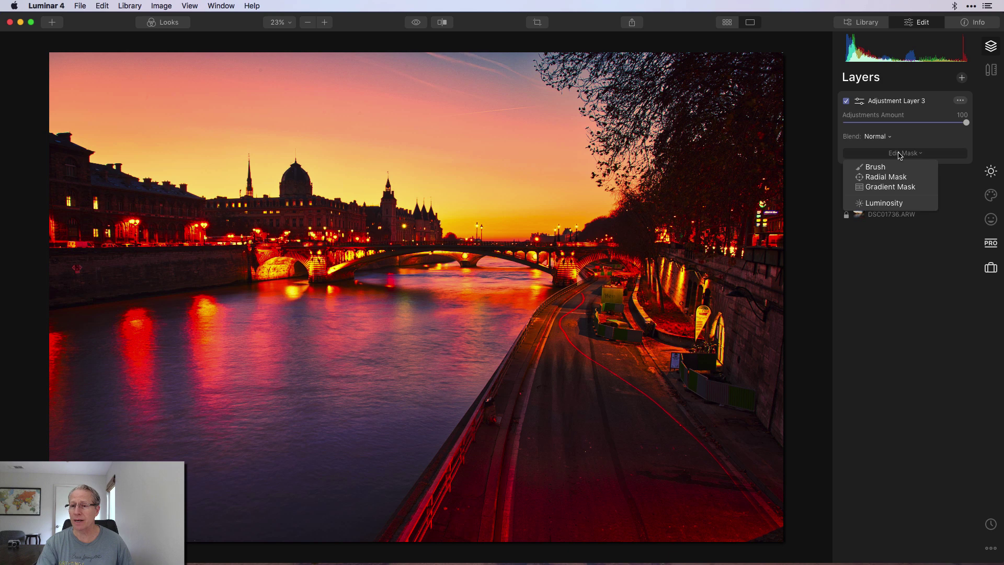
click(883, 204)
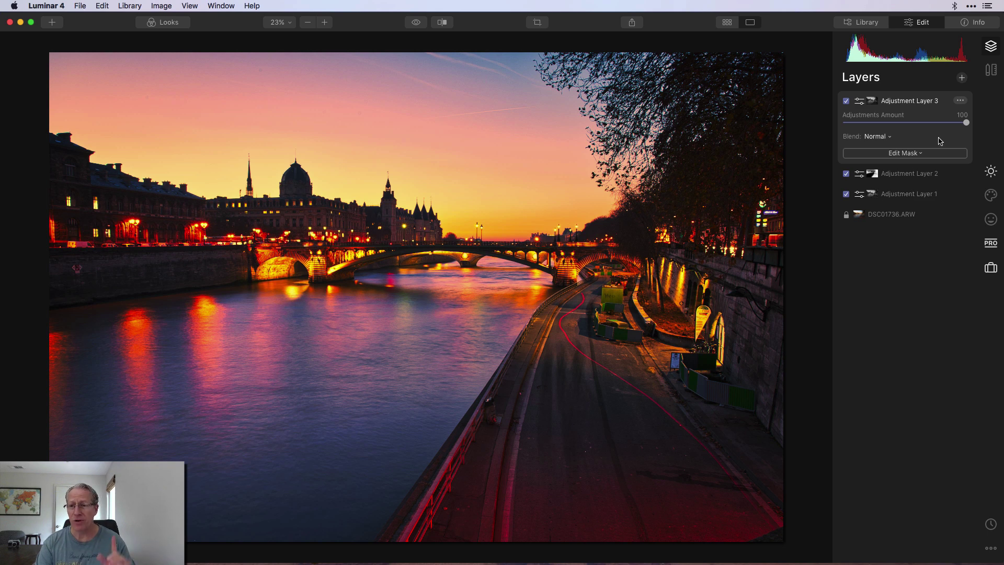
drag(966, 122, 930, 126)
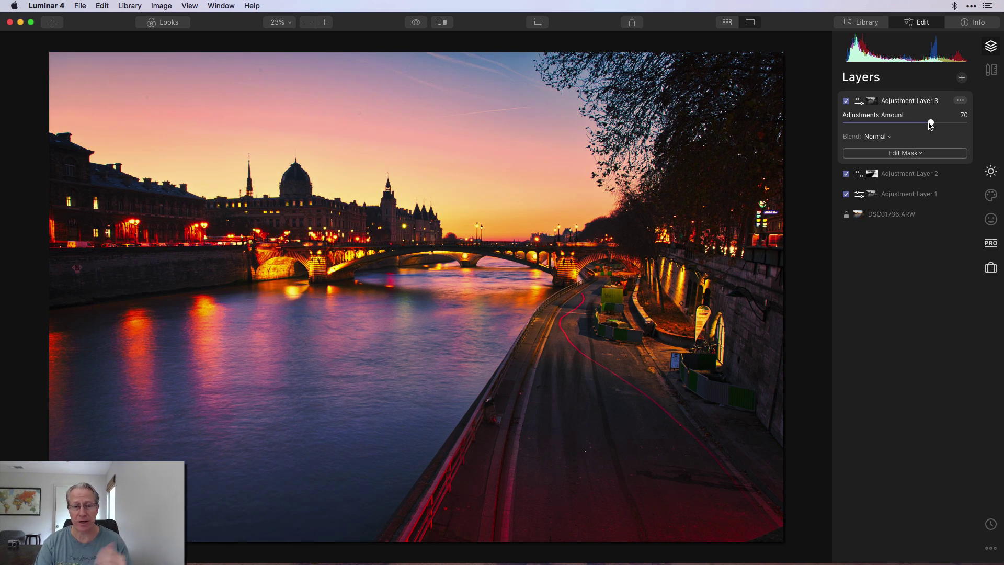
- Erase Adjustment Layer 3's mask with a size-184 brush from the bridge, quay, path and left water
click(907, 154)
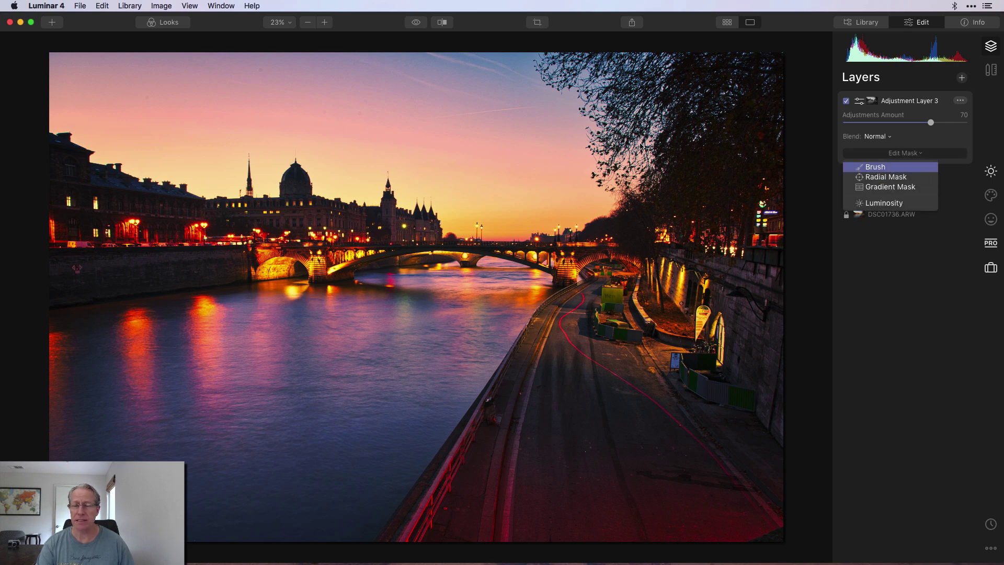
click(96, 39)
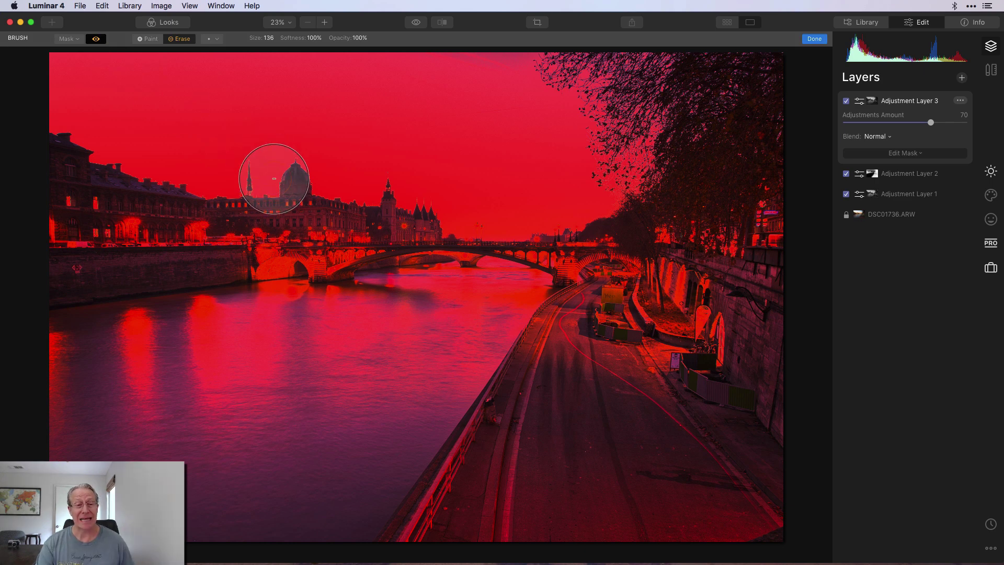
key(bracketright)
key(bracketright)
key(bracketright)
key(bracketright)
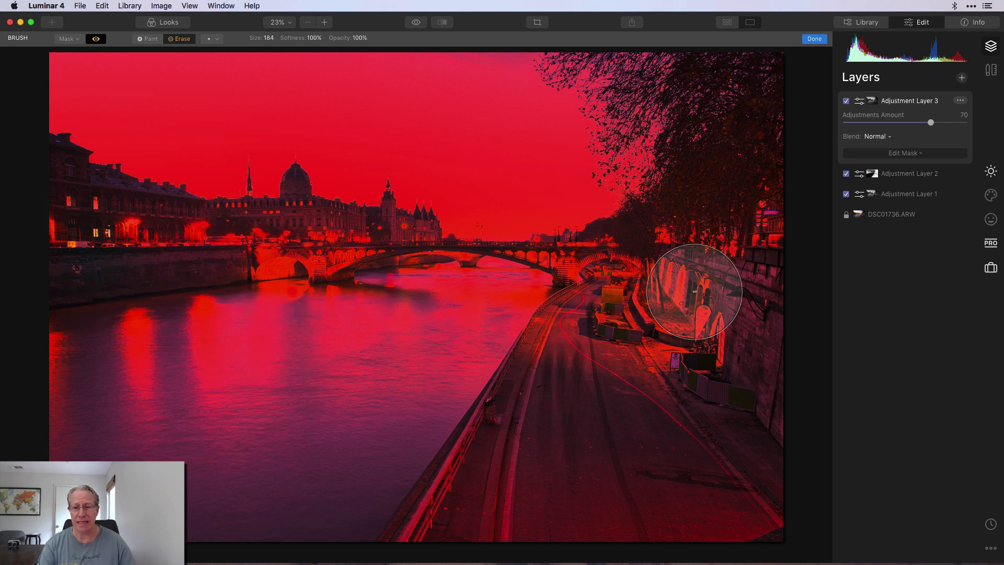
mouse_move(660, 345)
mouse_down()
mouse_move(516, 370)
mouse_move(542, 437)
mouse_move(417, 415)
mouse_up()
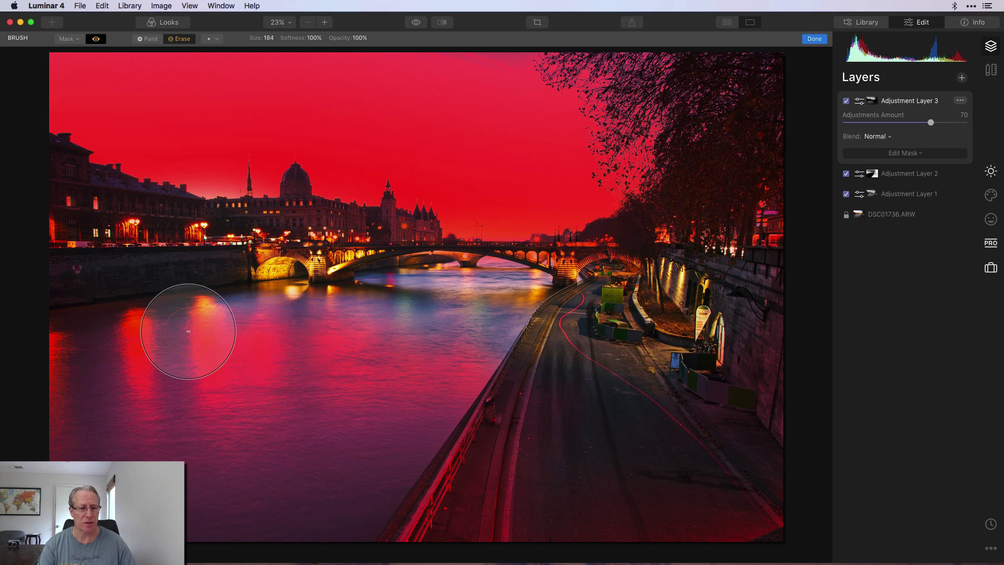
mouse_move(336, 455)
mouse_down()
mouse_move(373, 527)
mouse_move(554, 442)
mouse_up()
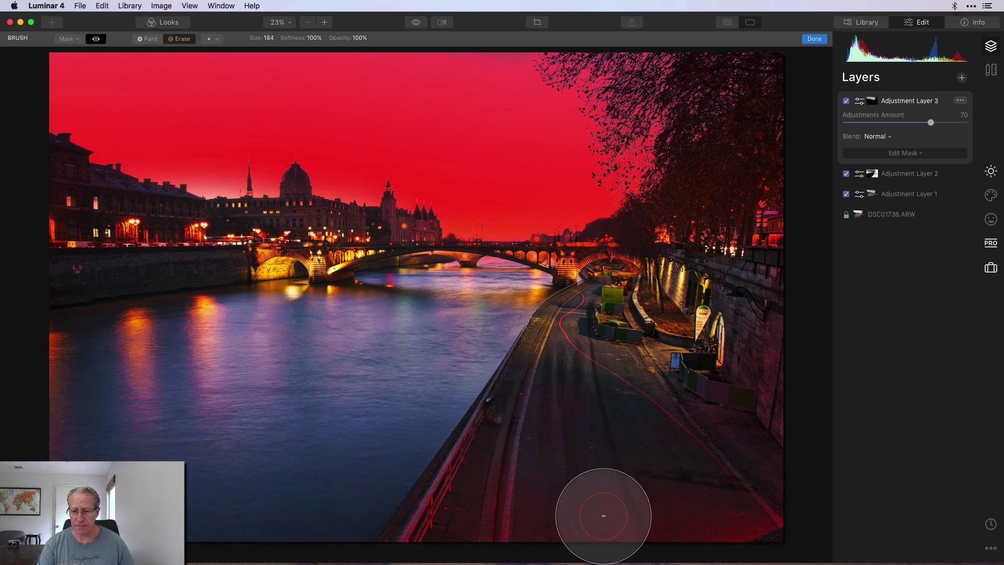
click(96, 38)
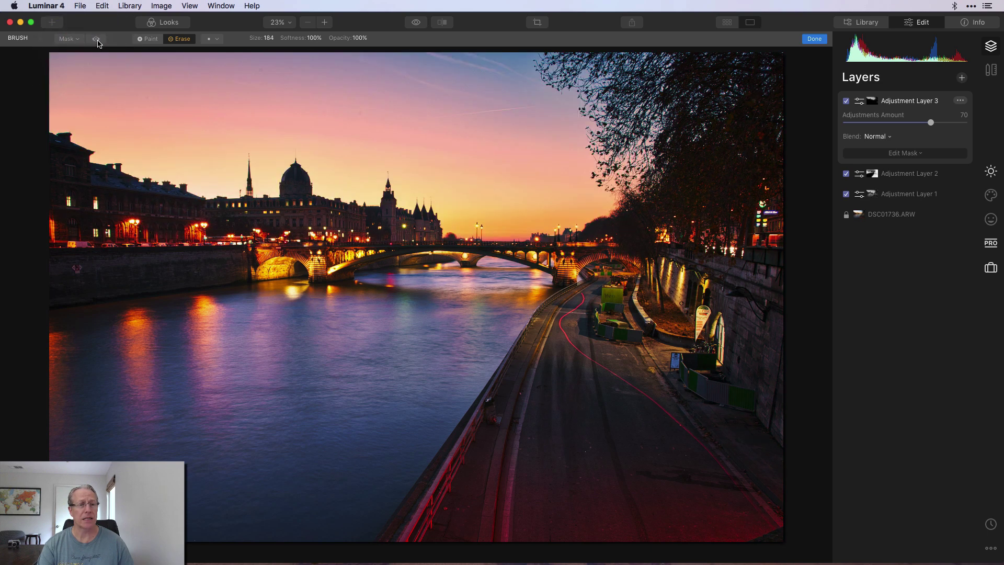
- Confirm Adjustment Layer 3's brushed mask with Done
click(816, 41)
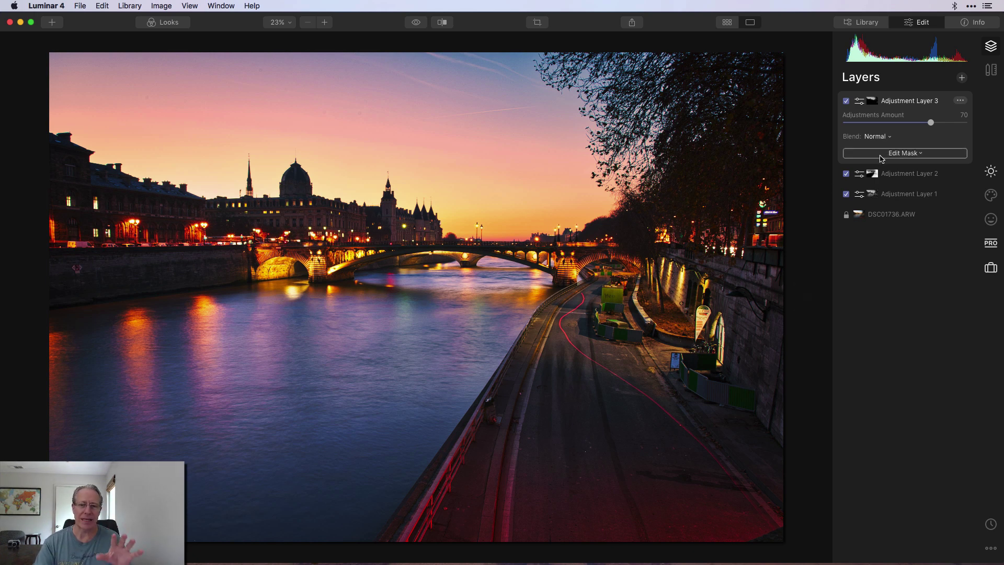
- Add Adjustment Layer 4 and warm its Essentials Temperature slightly
click(962, 77)
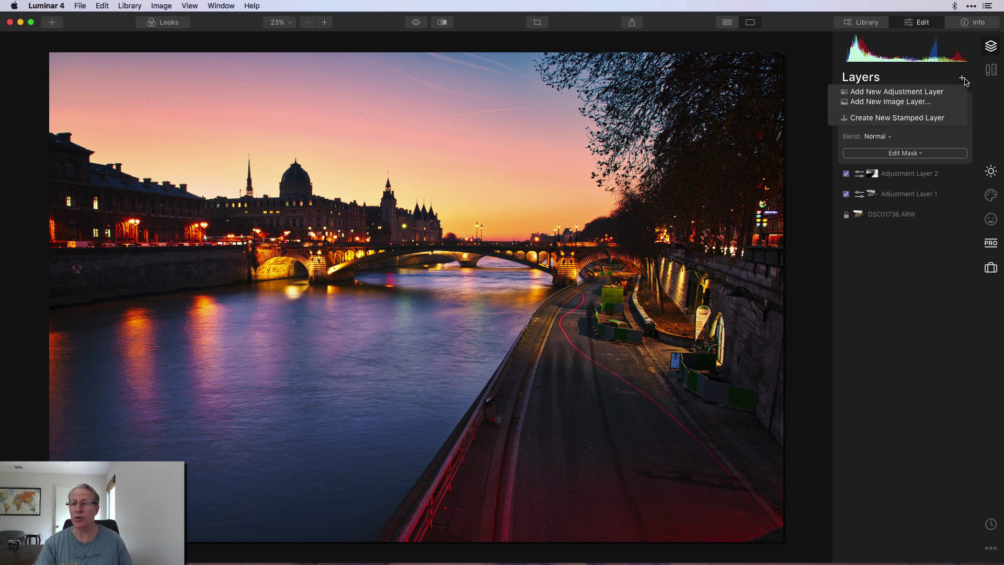
click(924, 91)
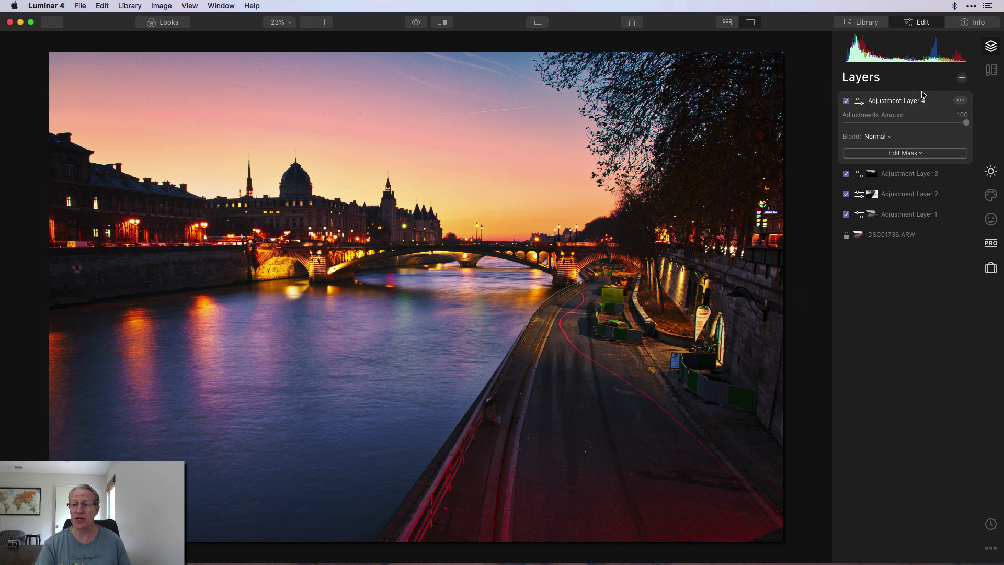
click(991, 177)
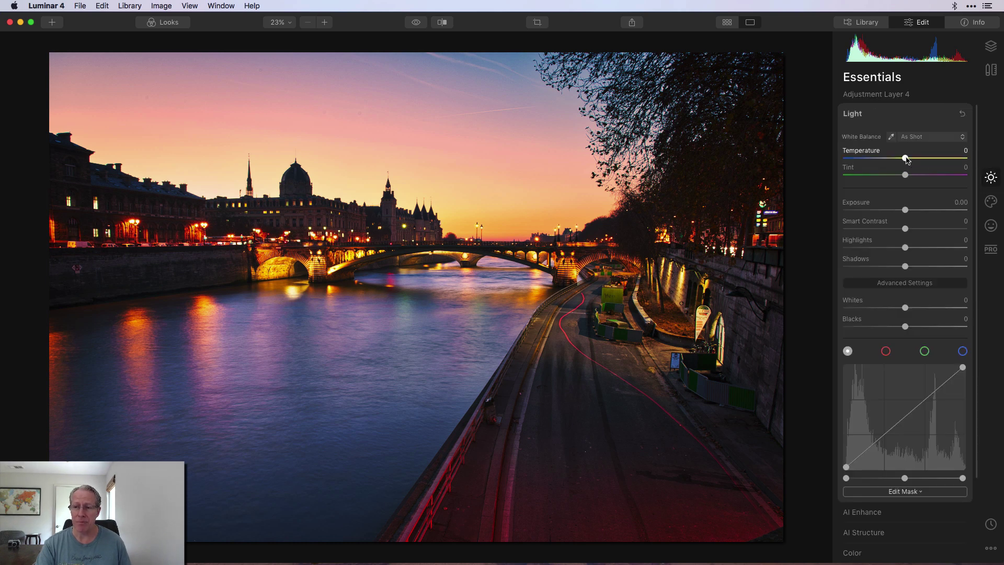
drag(906, 159, 911, 159)
- Shift the blue Hue to 19 in Color's advanced per-colour settings
scroll(888, 467, down, 4)
click(888, 466)
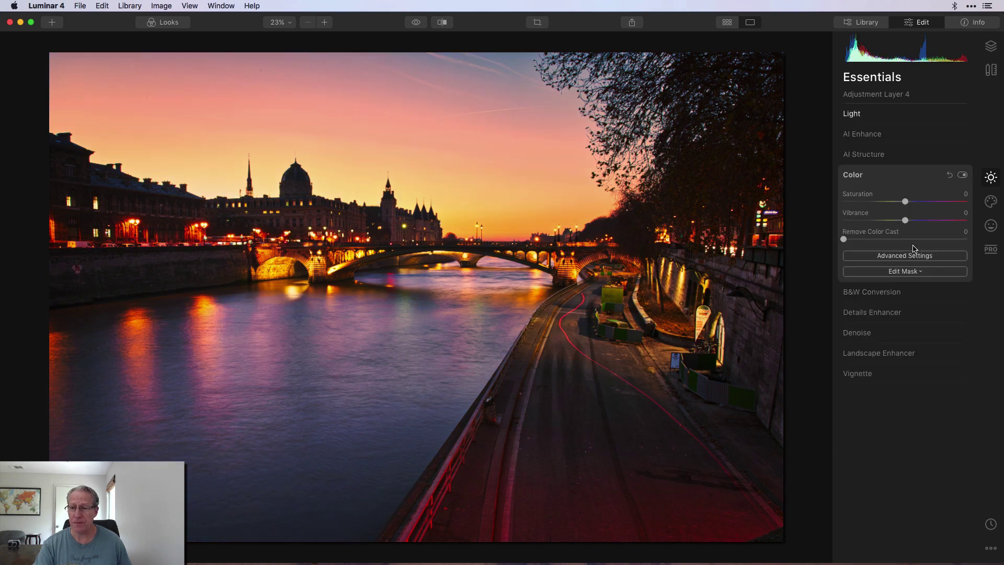
click(915, 255)
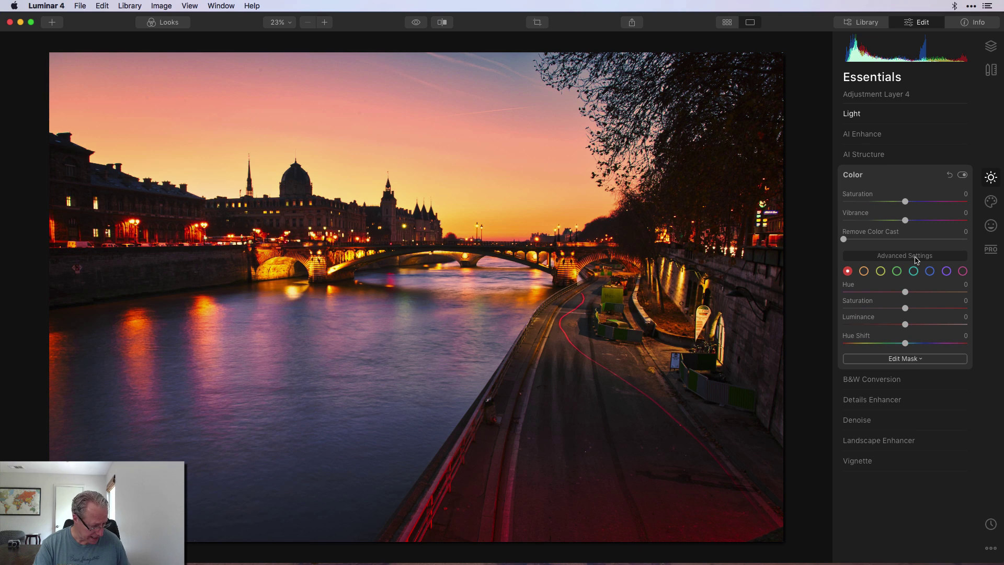
click(931, 271)
drag(908, 294, 919, 294)
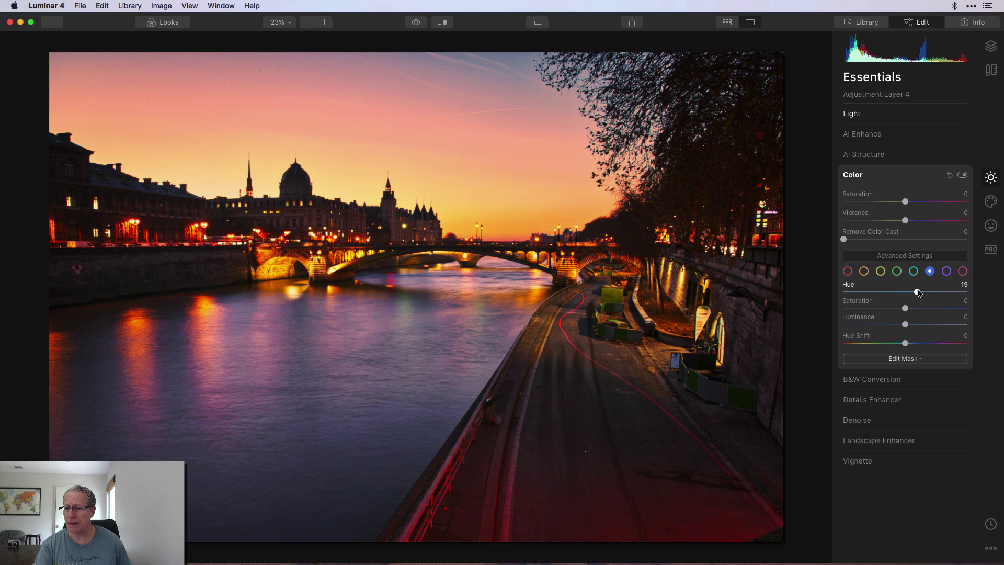
- Raise Landscape Enhancer Golden Hour to 33
click(877, 441)
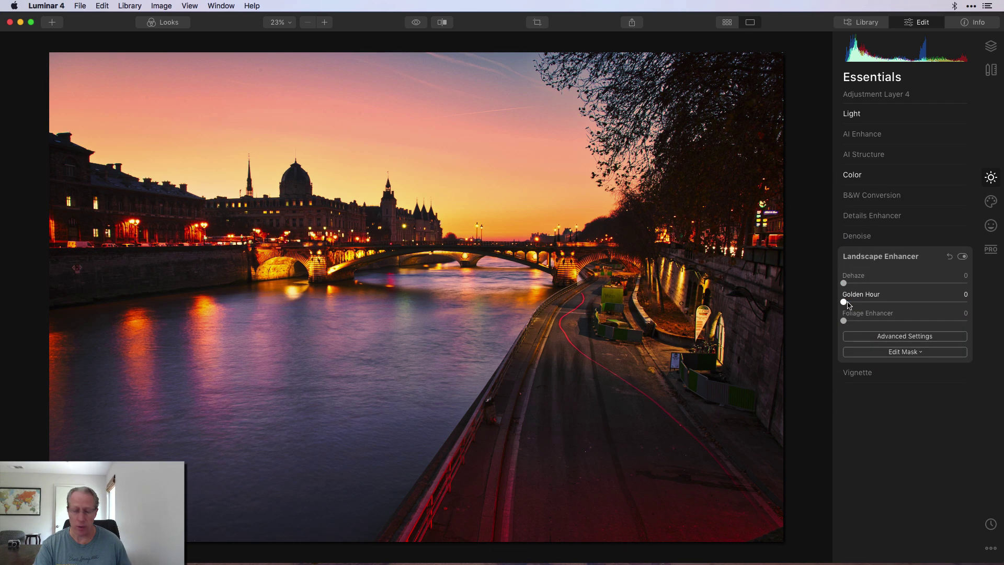
drag(848, 305, 889, 302)
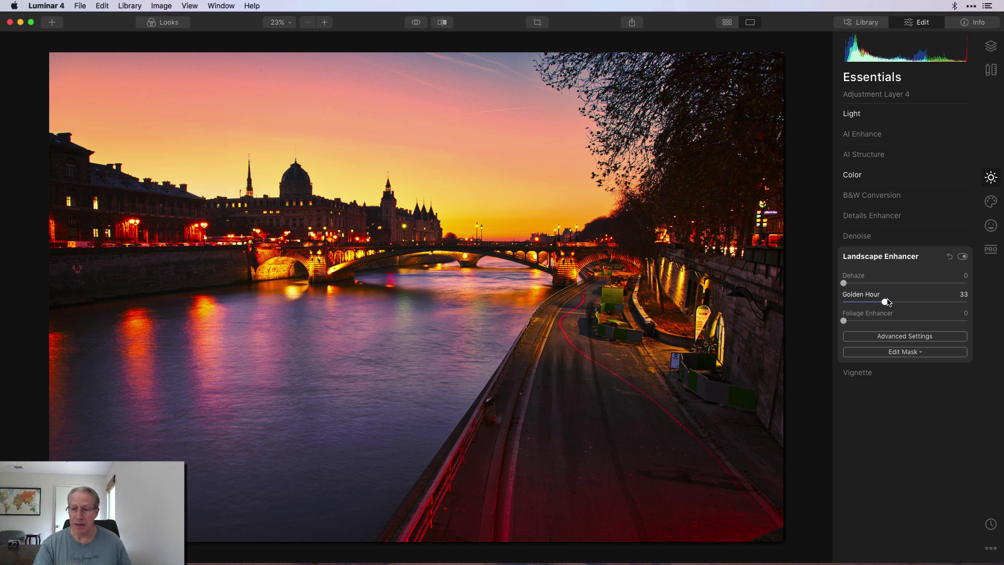
click(929, 258)
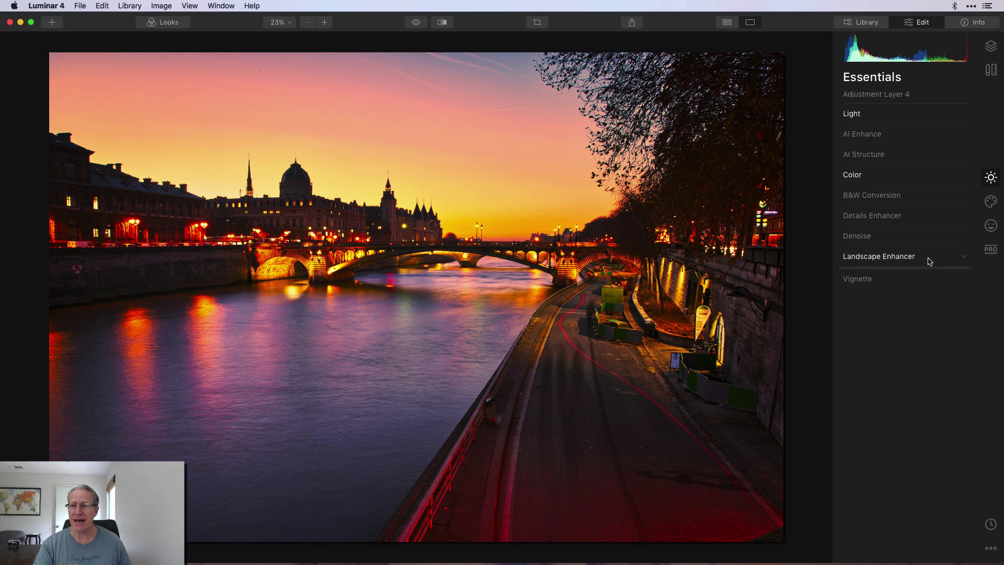
- Give Adjustment Layer 4 a gradient mask over the bridge and horizon band, nudged slightly higher
click(991, 46)
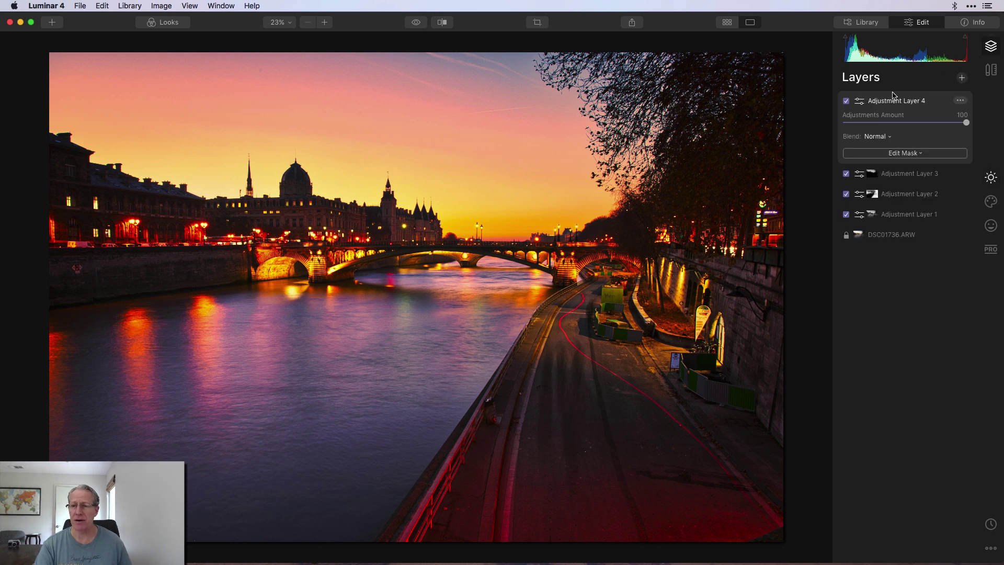
click(895, 155)
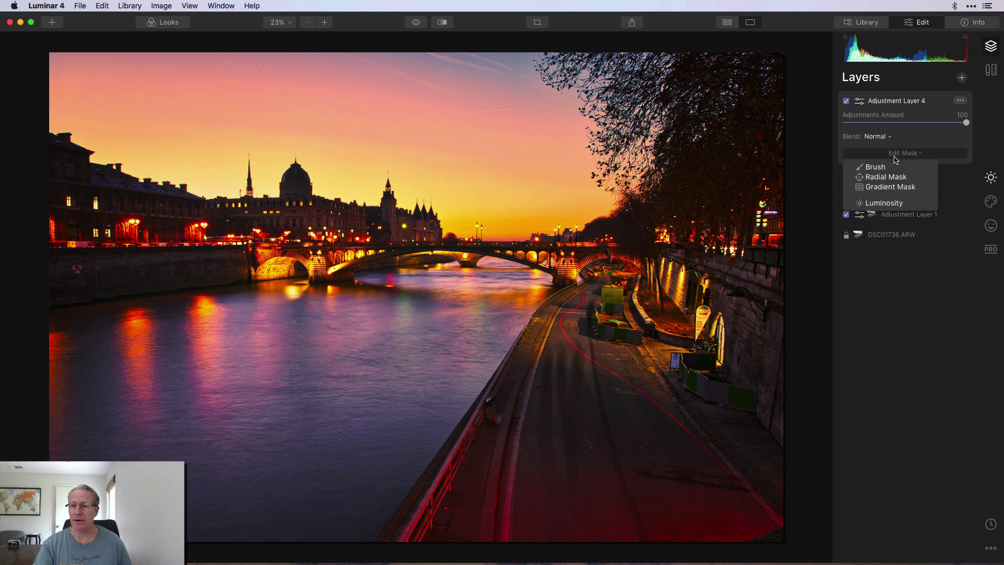
click(888, 188)
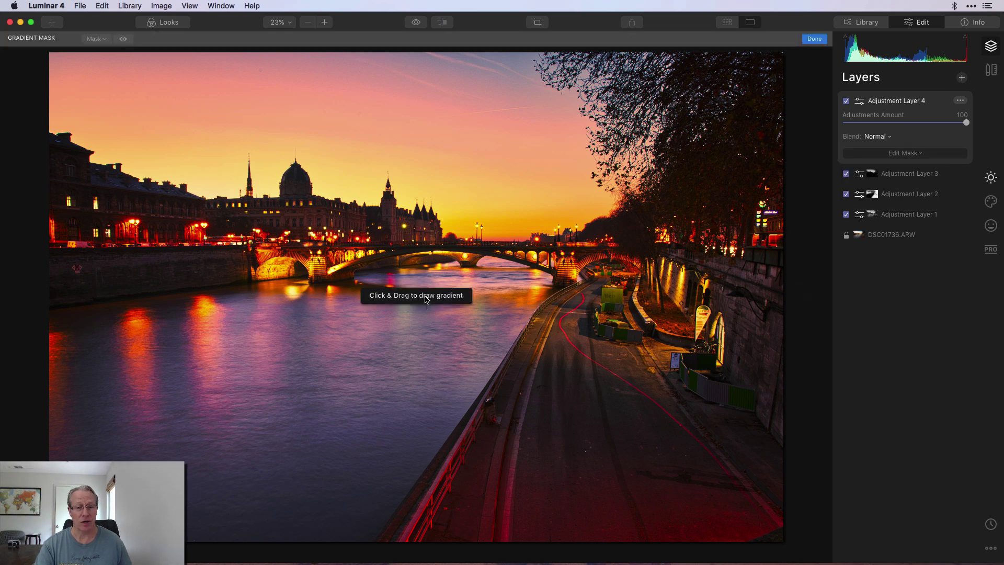
drag(427, 285, 428, 229)
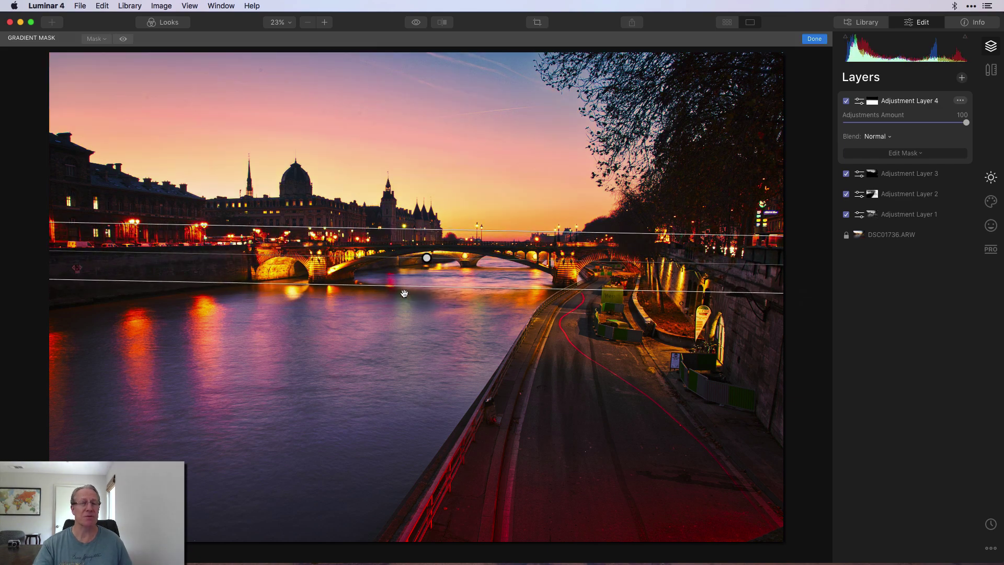
click(123, 40)
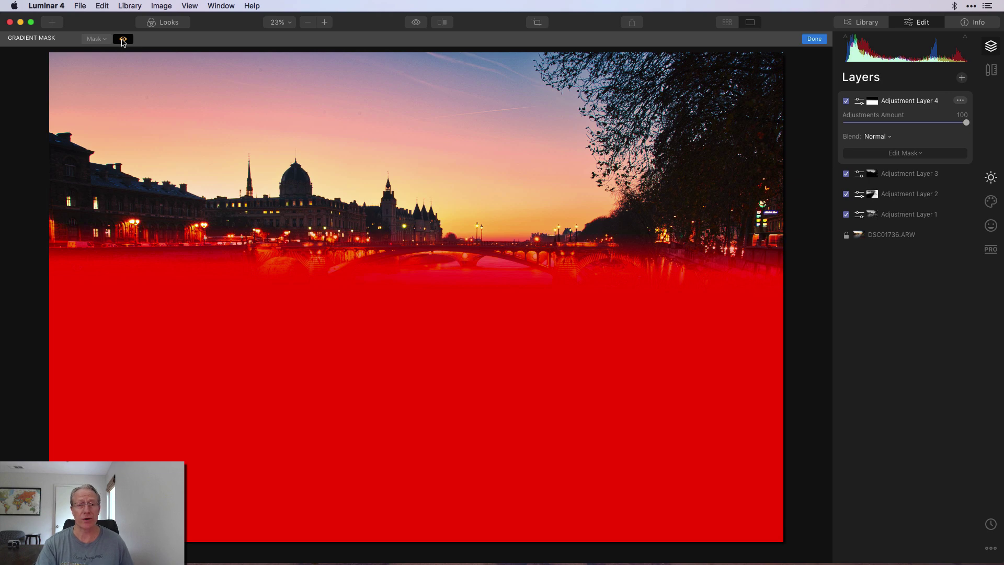
click(123, 40)
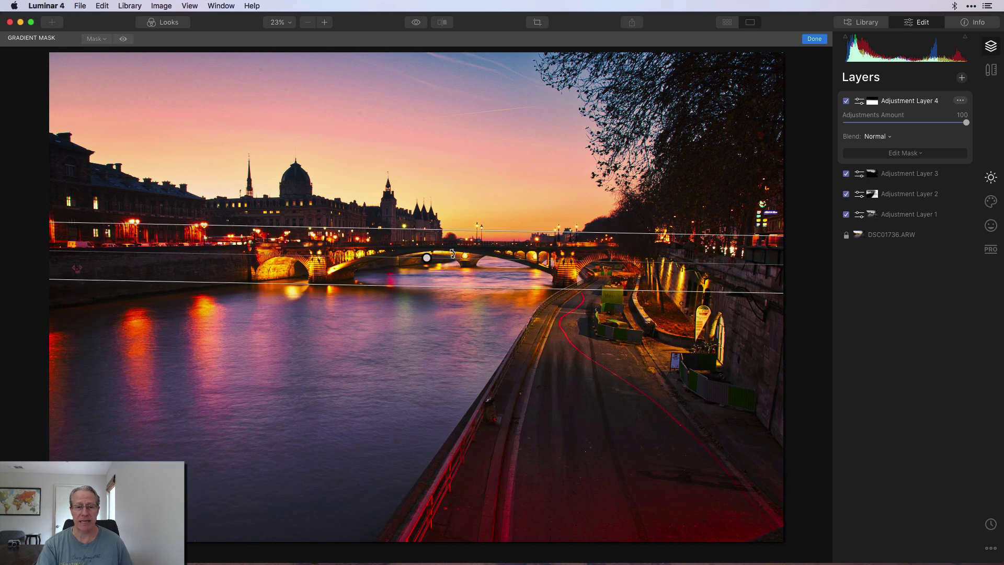
drag(427, 258, 427, 255)
click(815, 39)
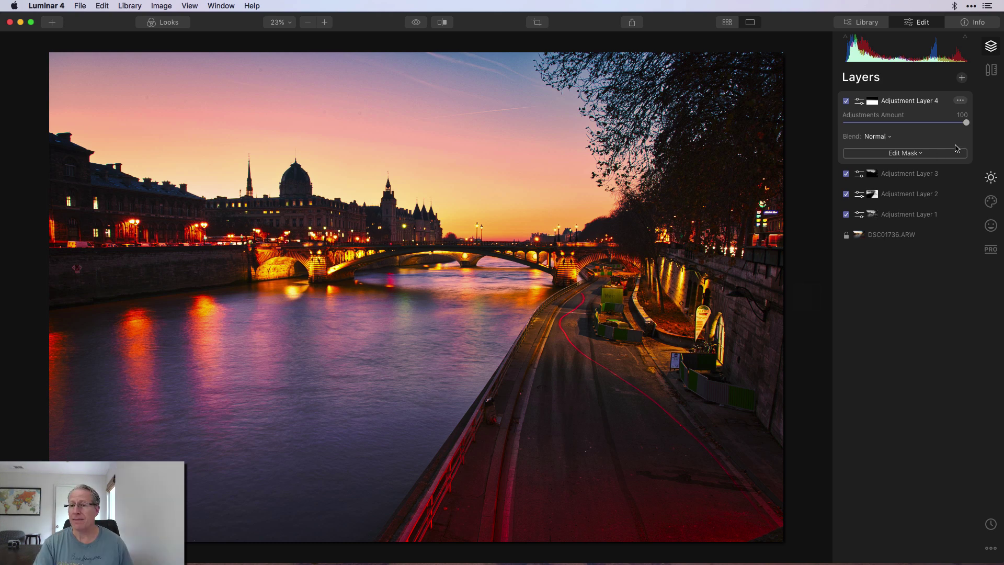
- Lower Adjustment Layer 4's Adjustments Amount to 80 and compare against the original photo
drag(967, 123, 943, 124)
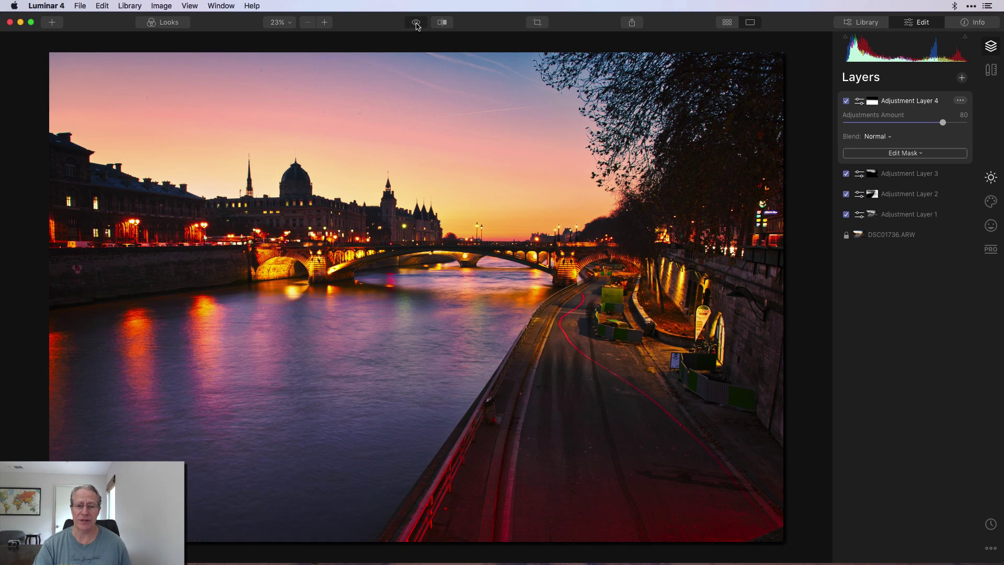
click(416, 23)
click(416, 23)
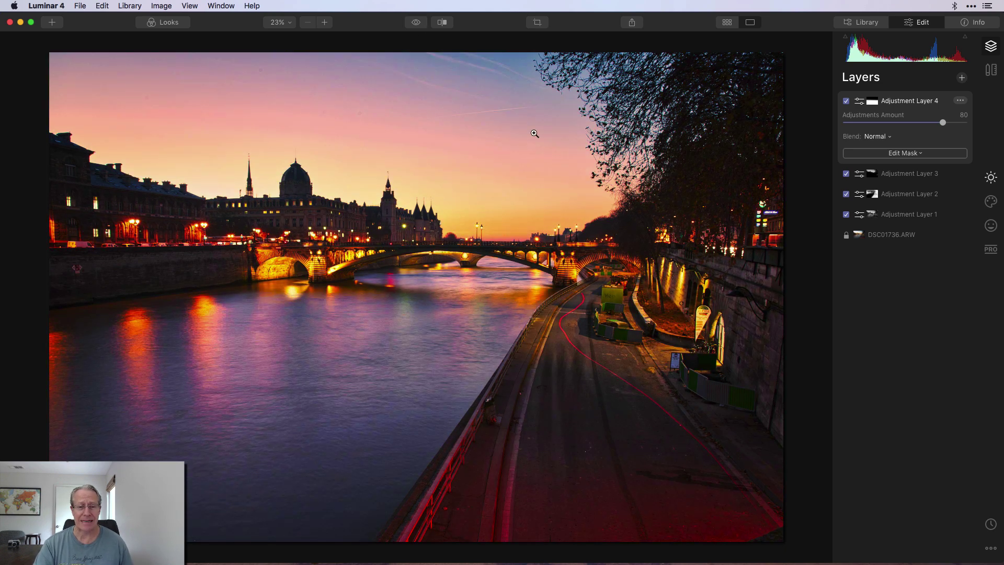
- Add Adjustment Layer 5 with Color Saturation -10 and Vibrance -5, toggling the Color panel to compare
click(962, 78)
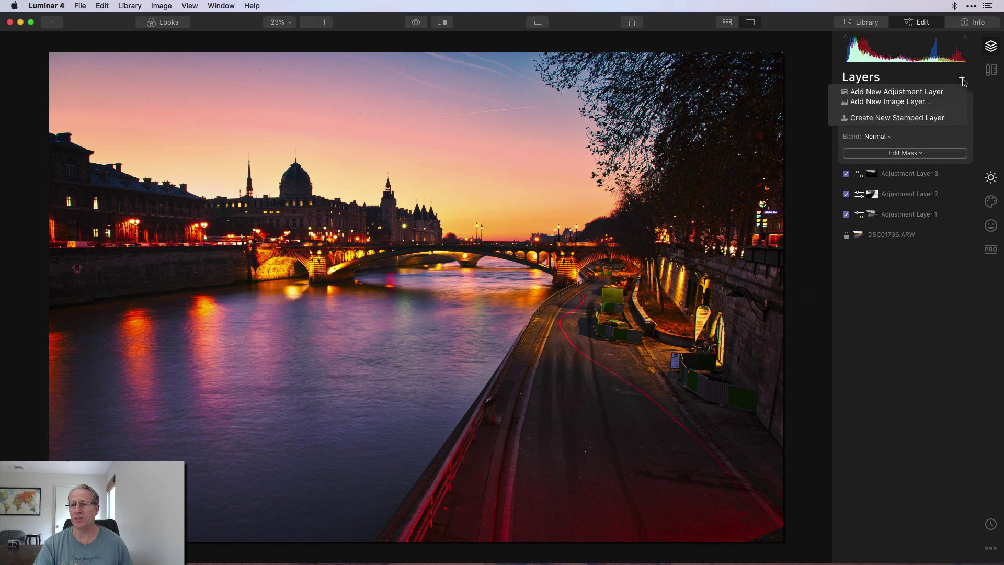
click(892, 93)
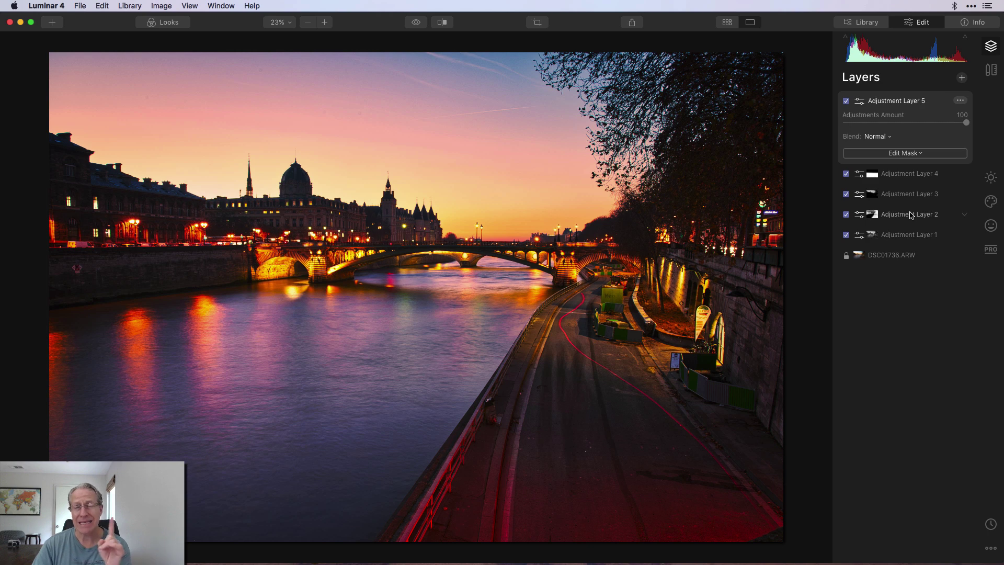
click(990, 177)
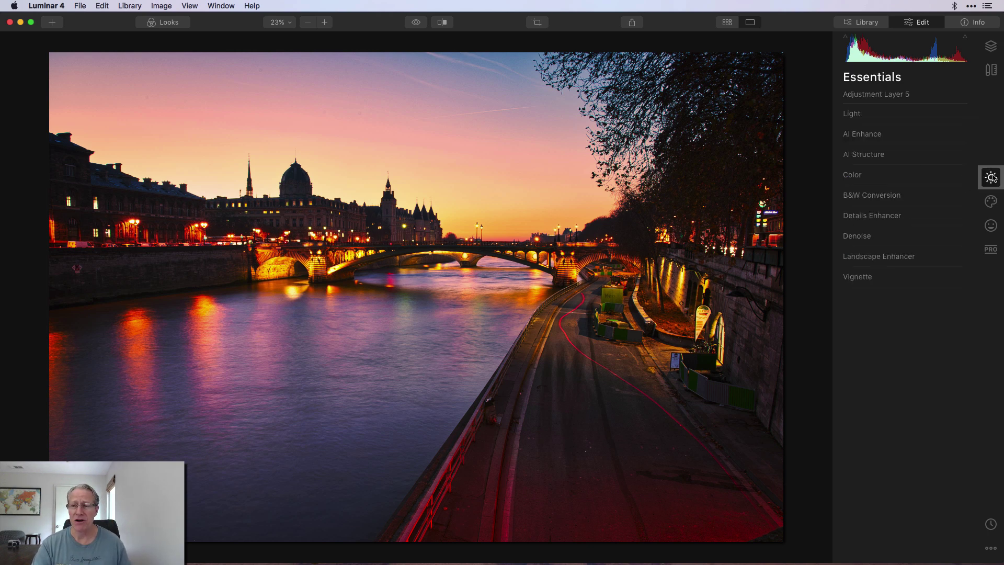
click(853, 176)
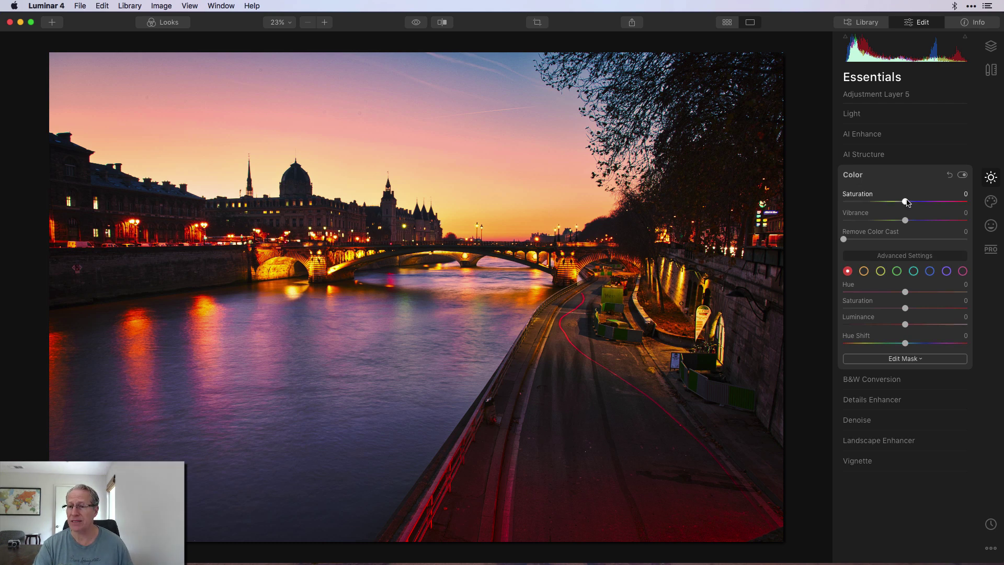
drag(908, 203, 902, 221)
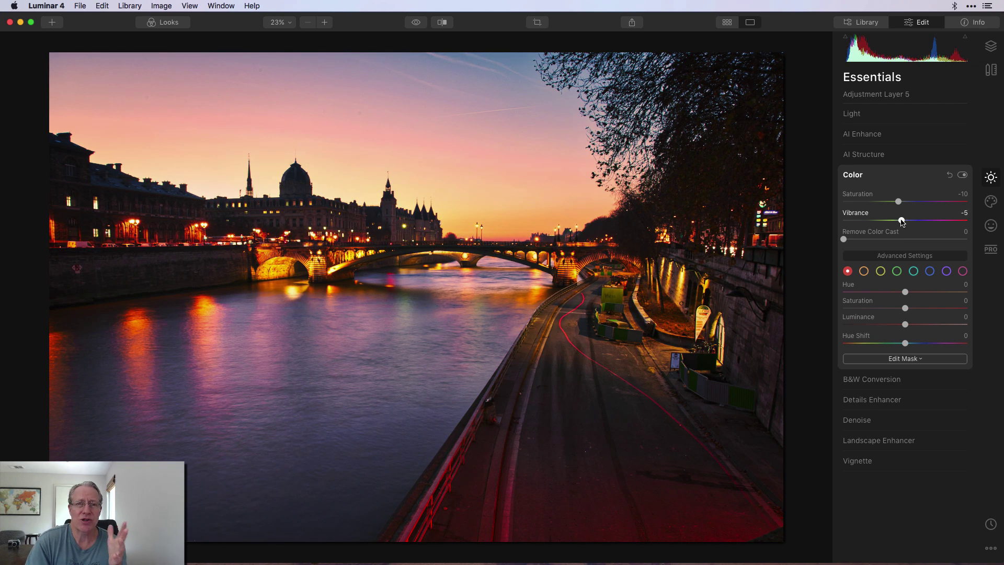
click(962, 175)
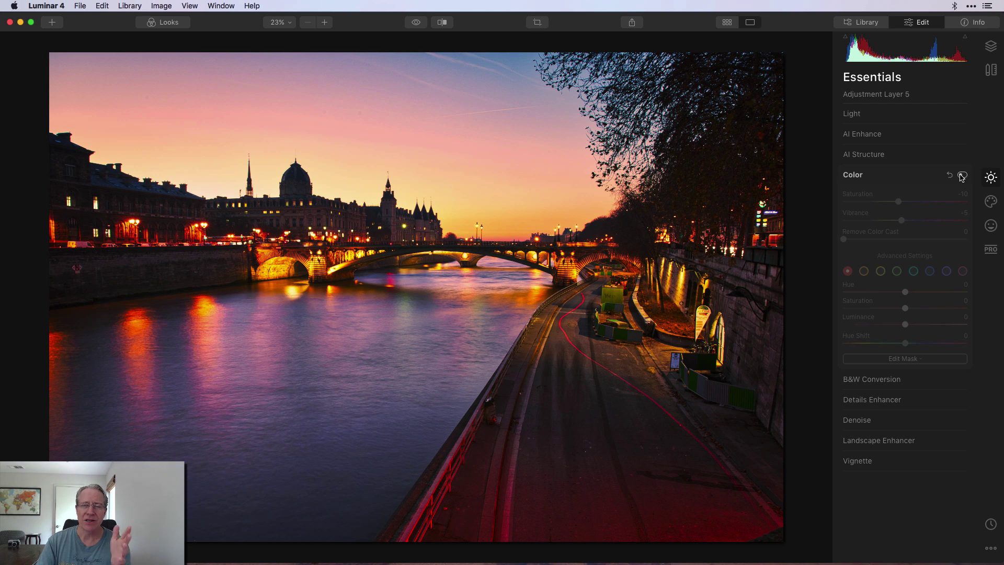
click(963, 175)
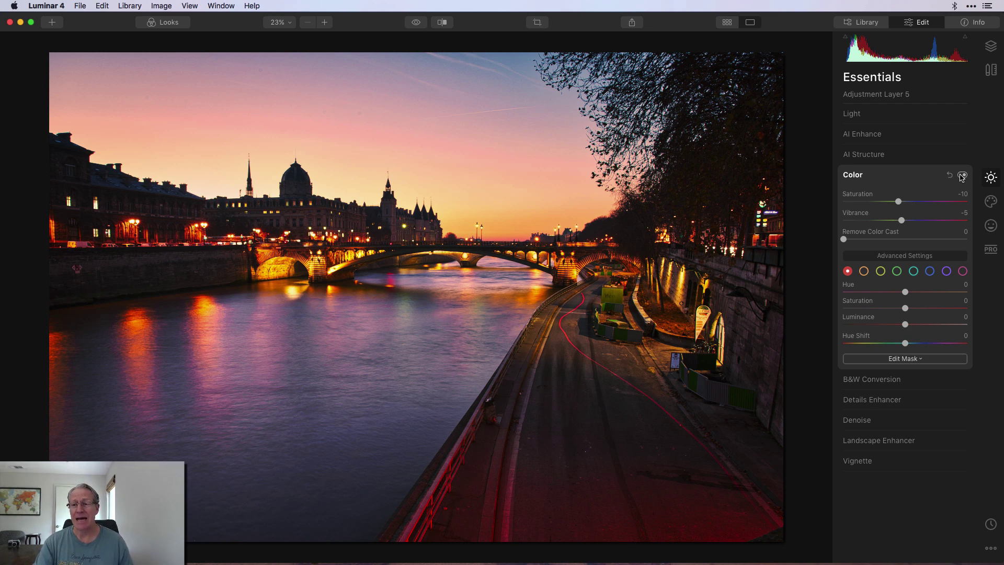
- Apply AI Structure at Amount -41 and Boost 35, brush-masked onto the sky and water
click(889, 154)
drag(906, 181, 890, 201)
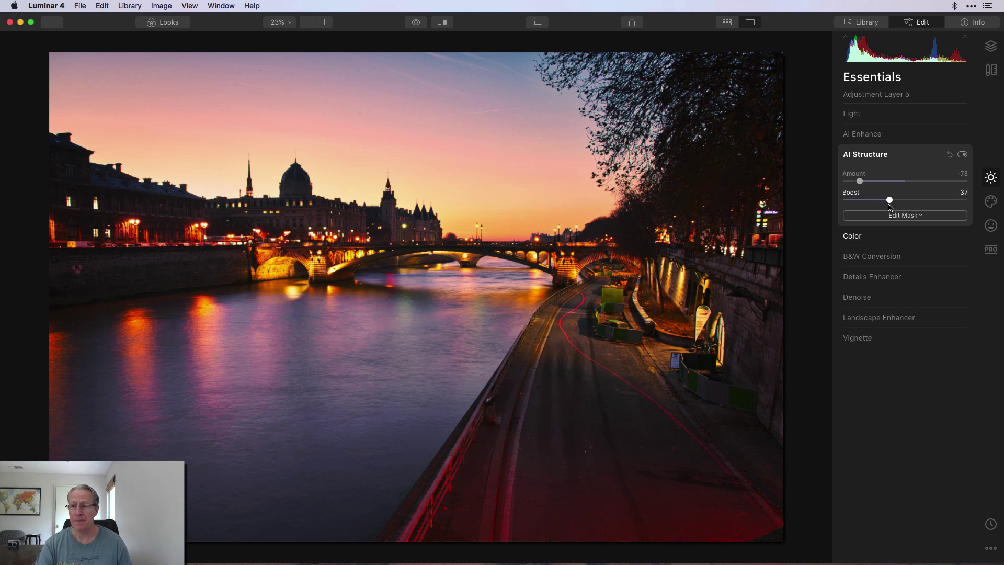
click(892, 215)
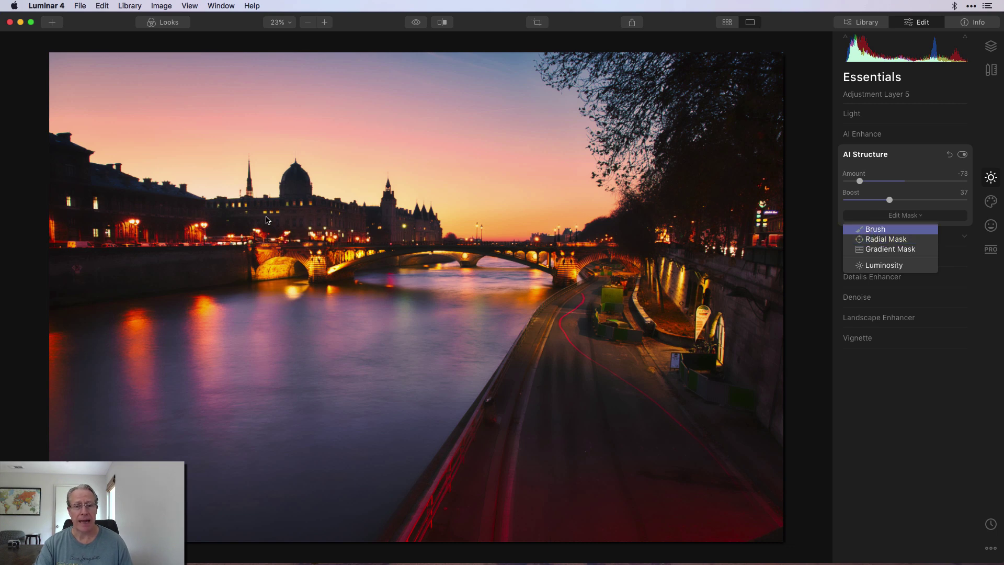
key(Return)
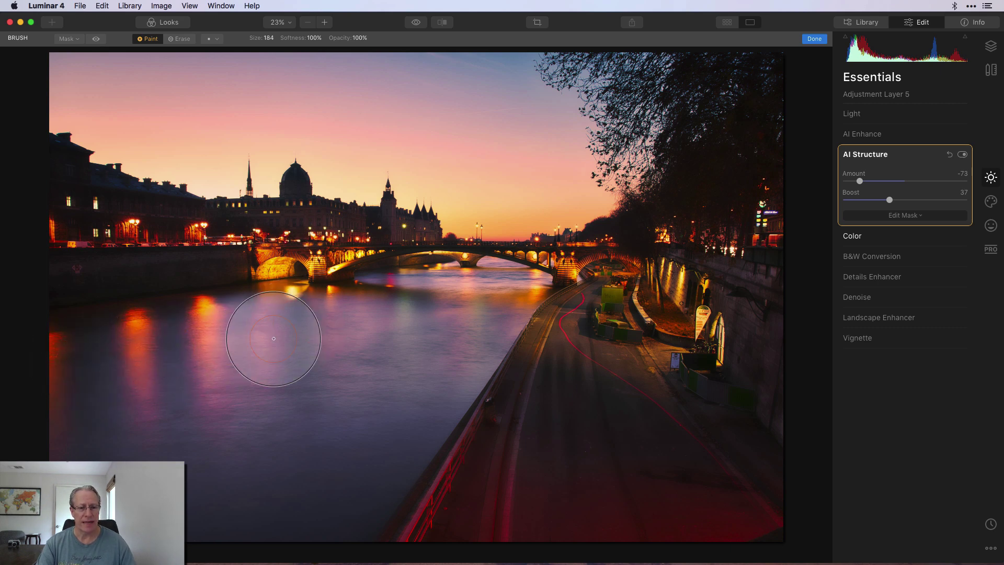
mouse_move(274, 339)
mouse_down()
mouse_move(386, 342)
mouse_move(350, 333)
mouse_move(408, 324)
mouse_up()
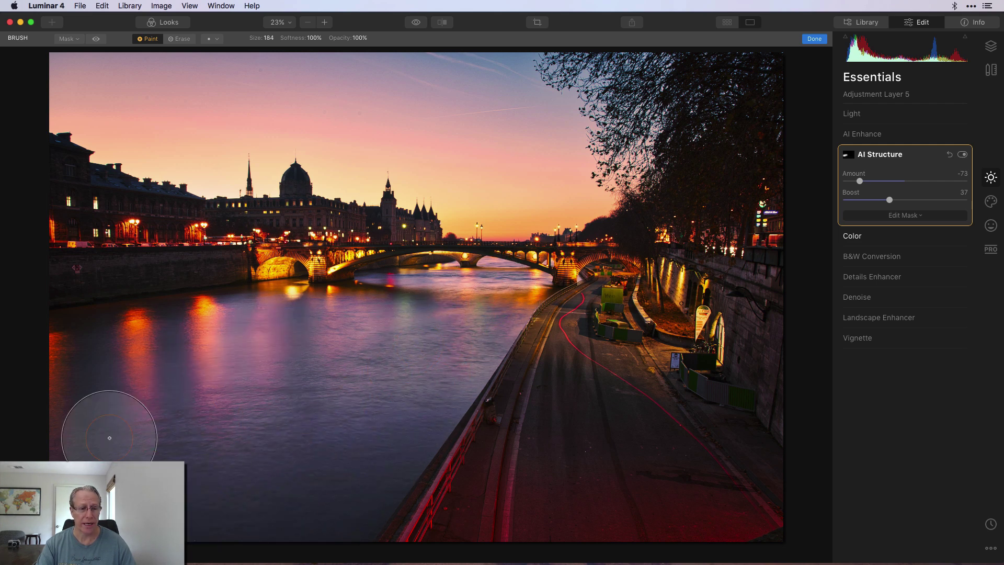
key(bracketleft)
key(slash)
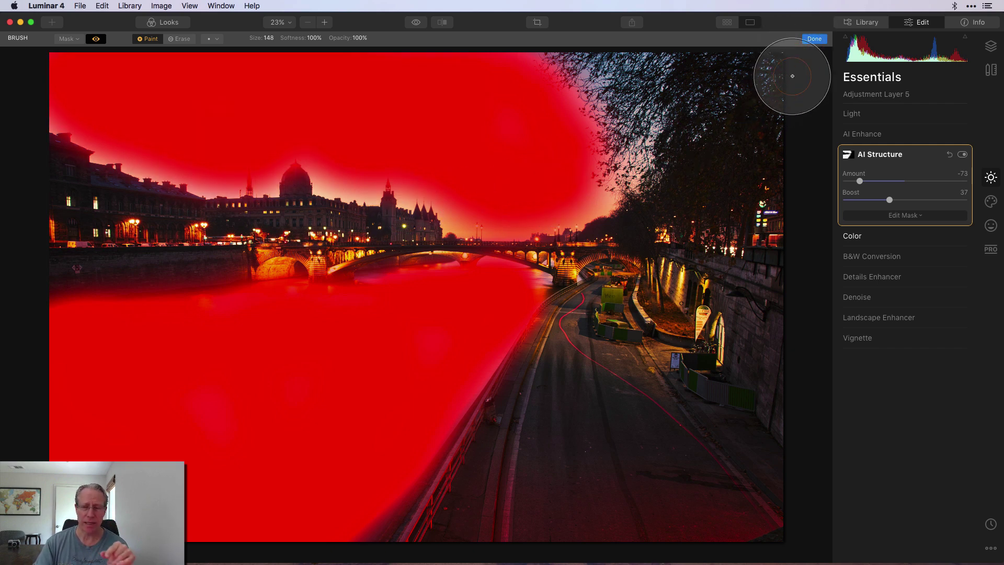
click(815, 40)
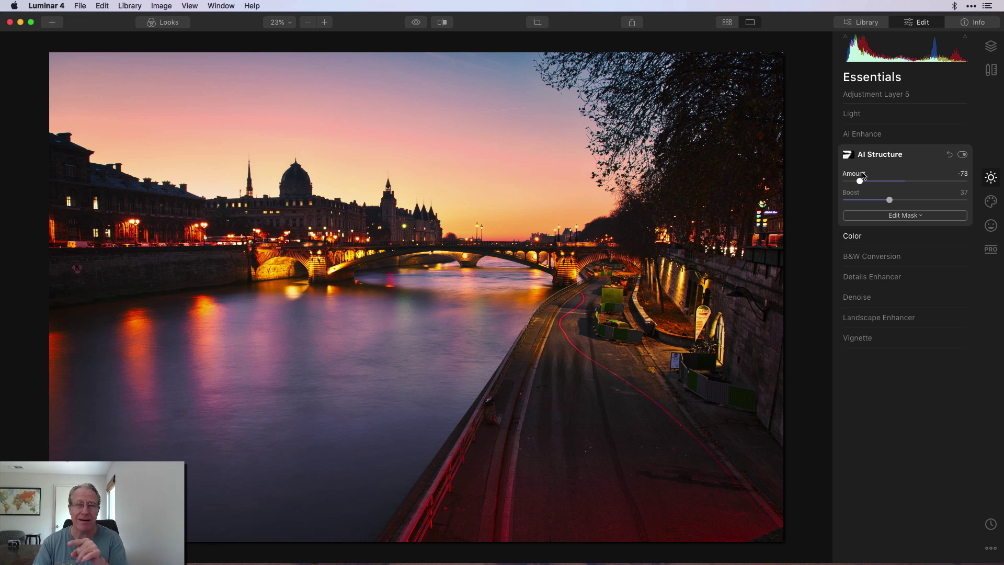
drag(860, 181, 882, 182)
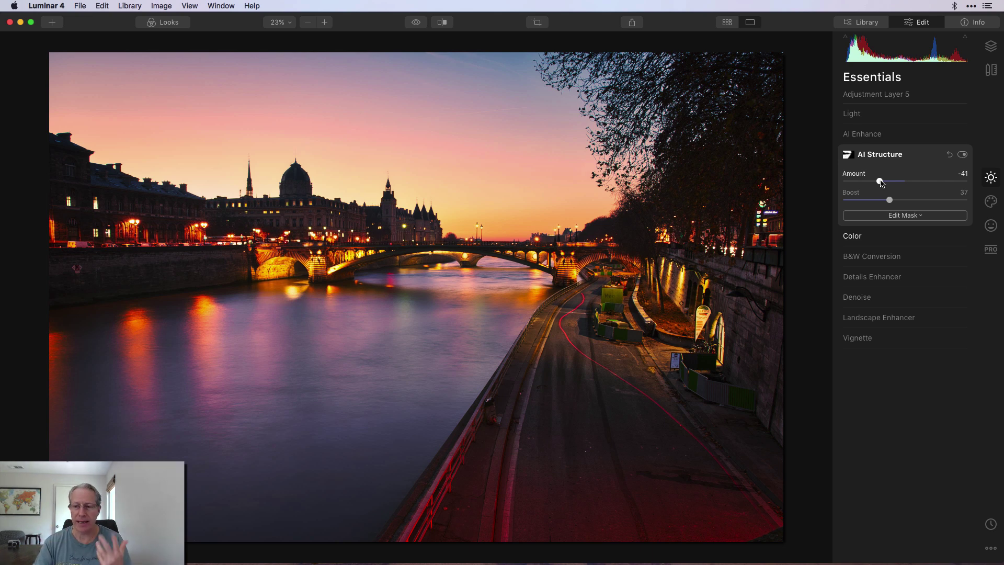
drag(890, 201, 887, 203)
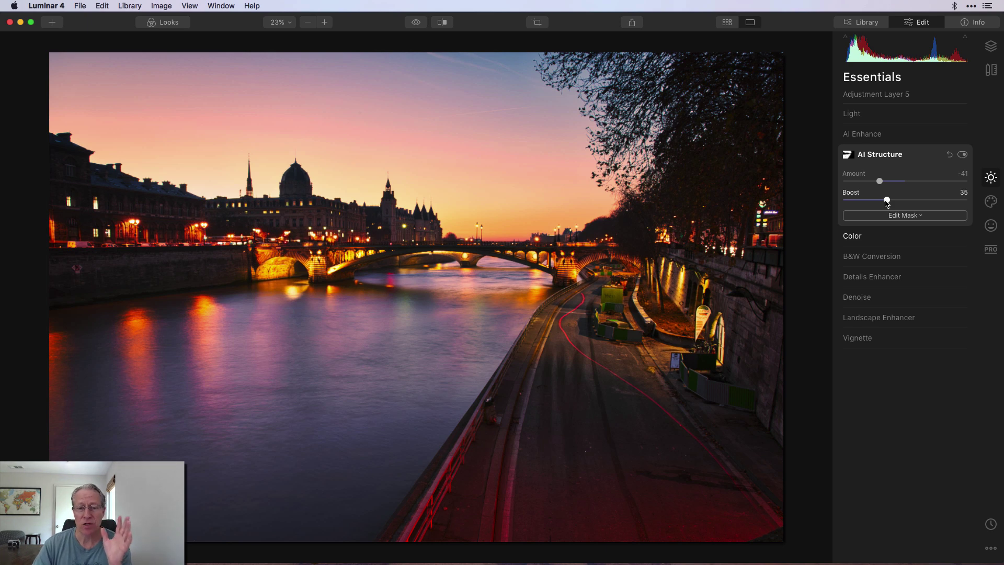
- Add Details Enhancer (Small 9, Medium 32, Large 19) brushed onto the buildings and walkway
click(865, 281)
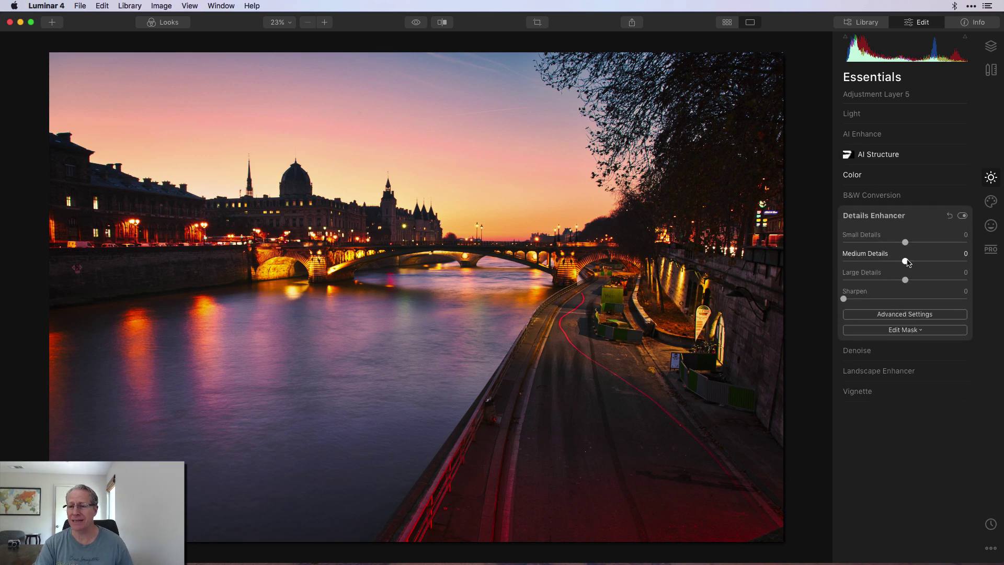
drag(904, 261, 920, 281)
drag(906, 241, 910, 242)
click(899, 330)
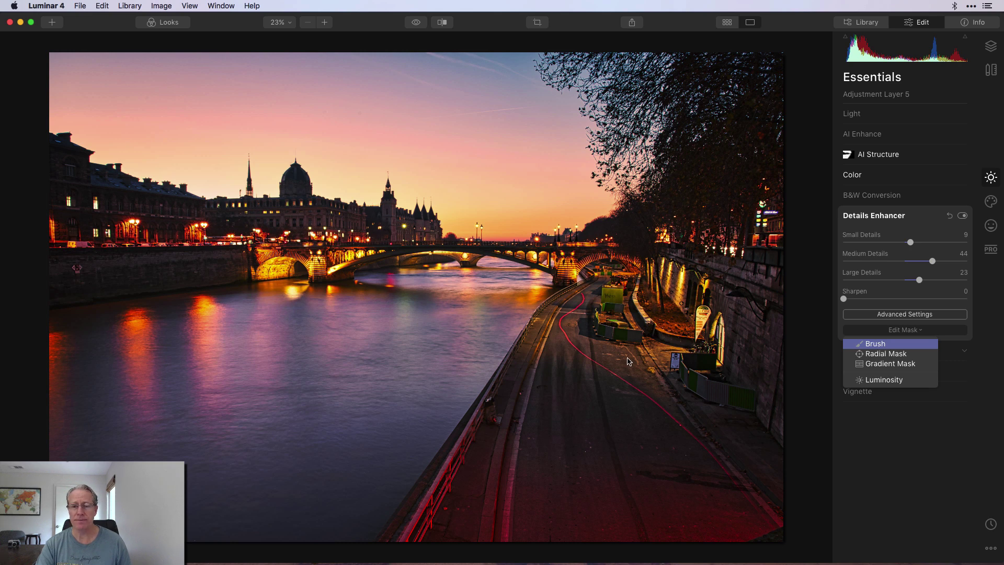
click(879, 345)
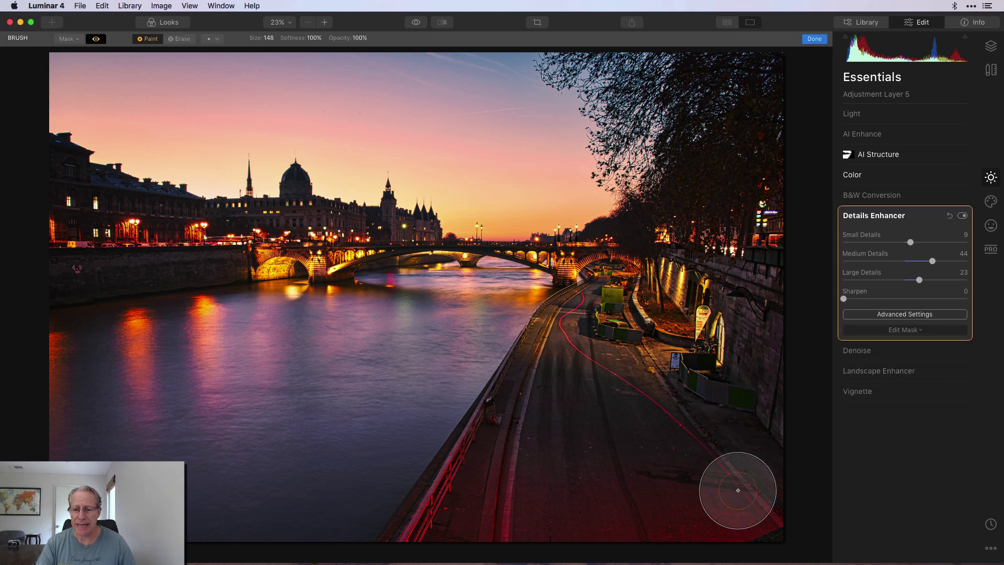
drag(636, 351, 597, 355)
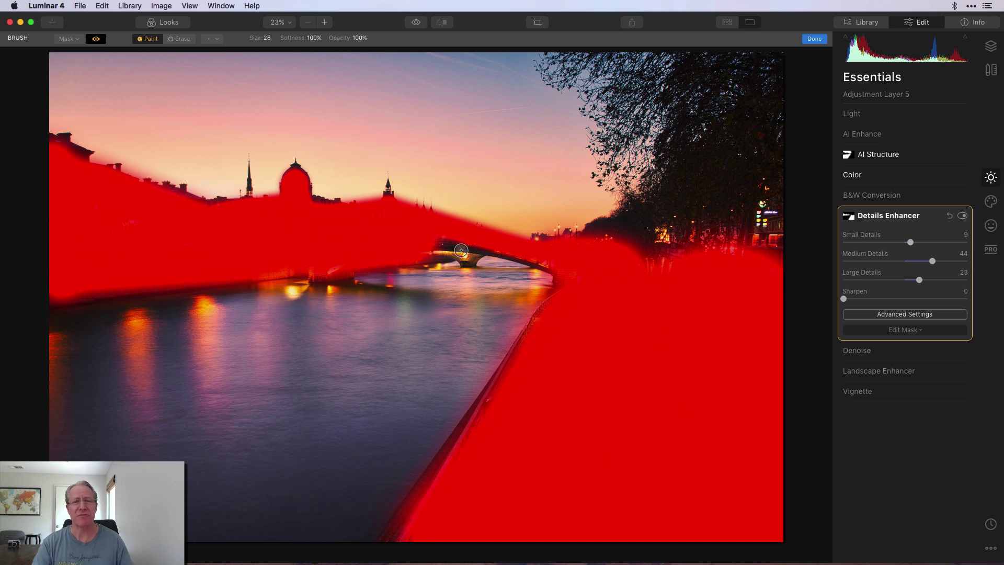
click(96, 39)
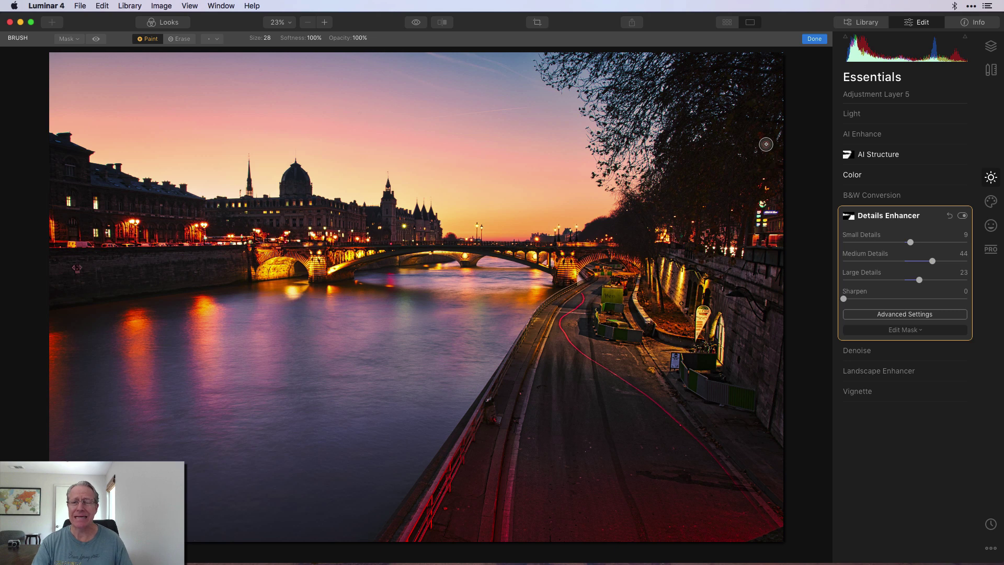
click(818, 40)
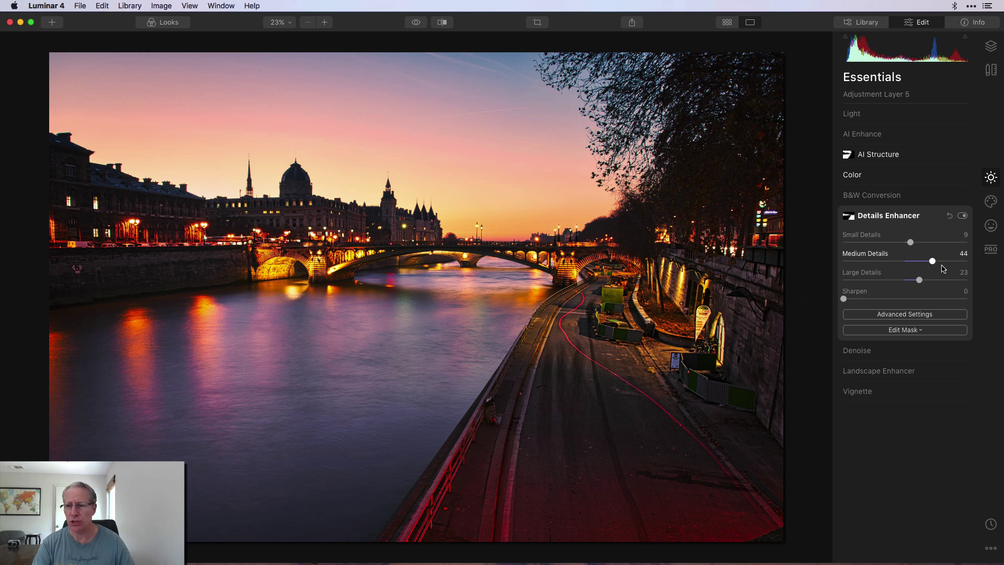
drag(932, 264, 918, 281)
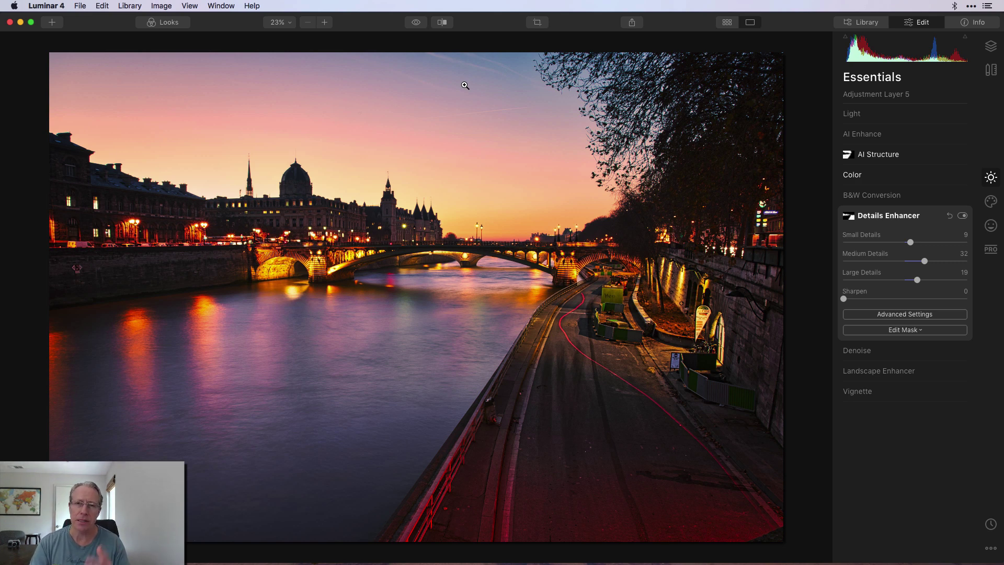
click(417, 23)
click(416, 24)
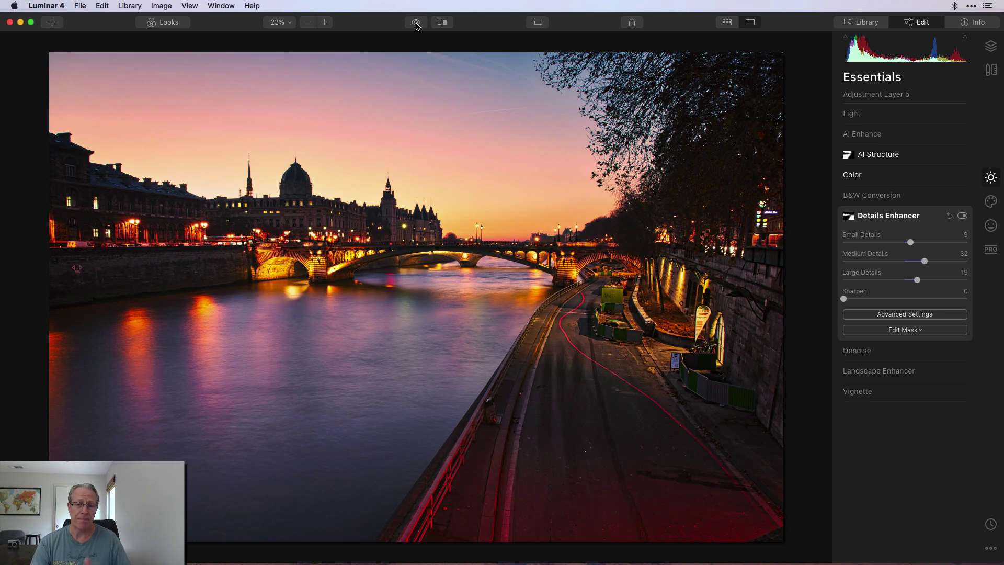